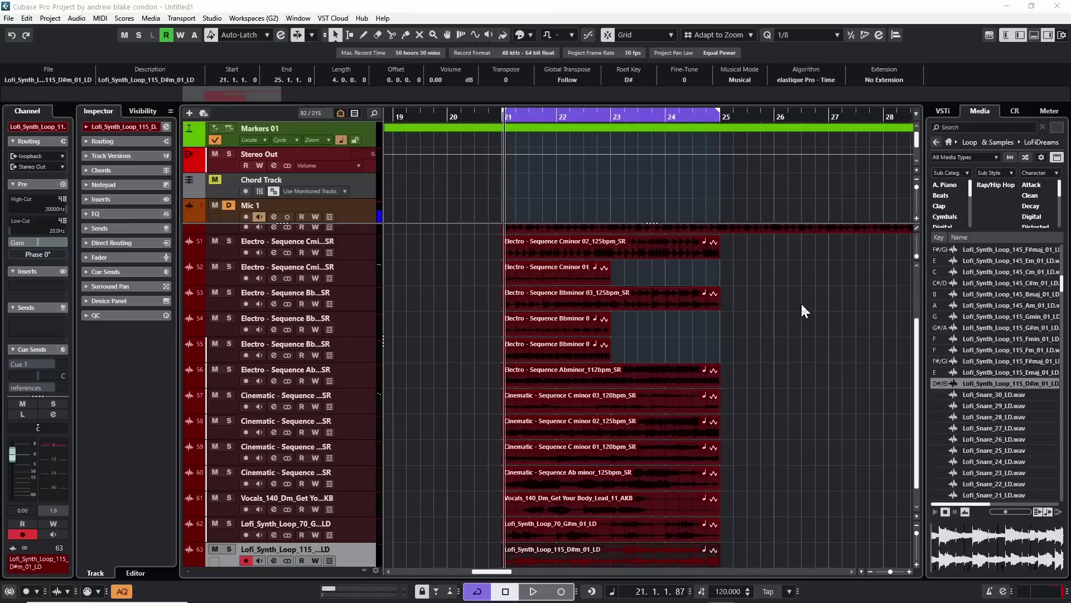
# Browse the media library's Loops & Samples and open the Cinematic Electronic content set
pyautogui.click(940, 111)
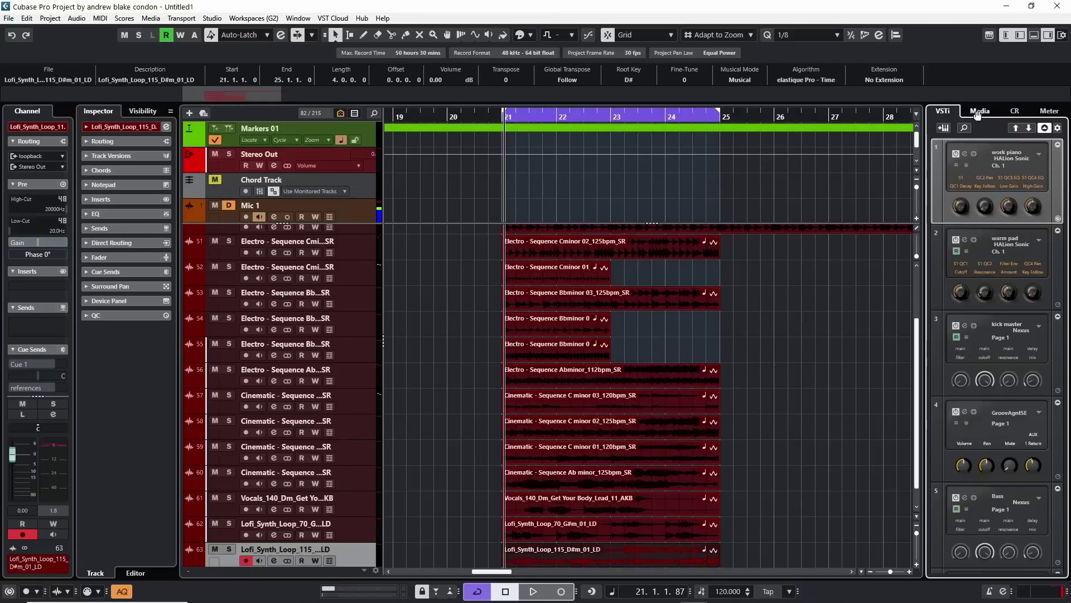
pyautogui.click(978, 112)
pyautogui.click(977, 112)
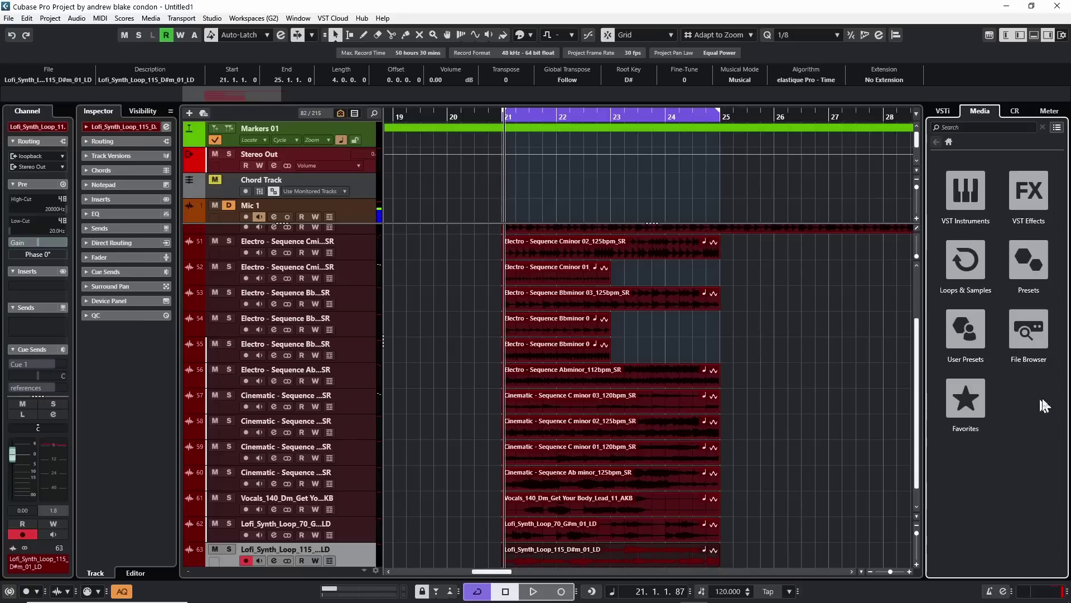
pyautogui.click(961, 269)
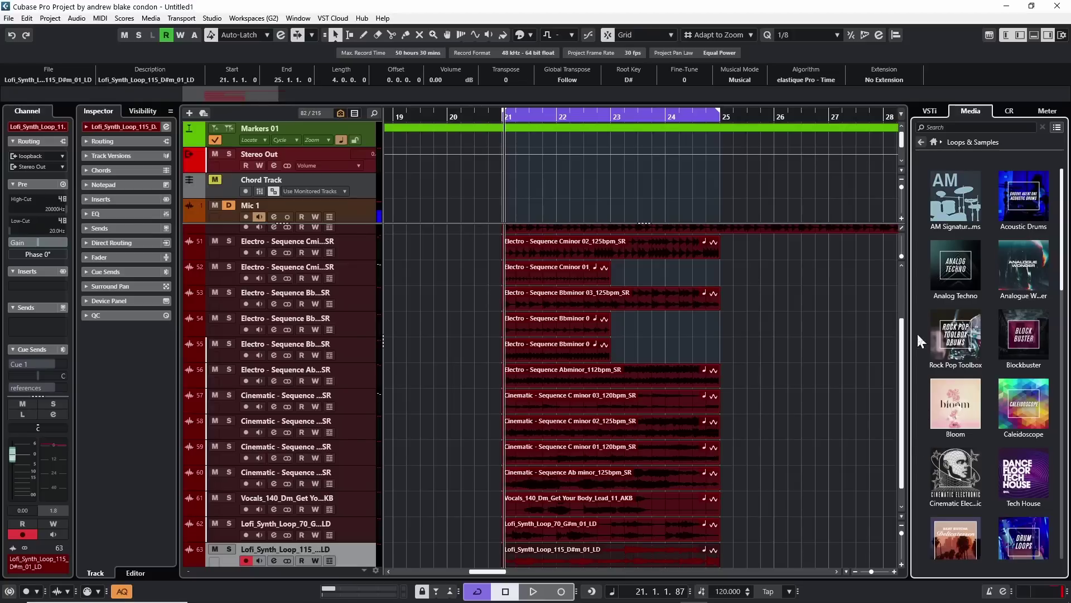
pyautogui.click(954, 479)
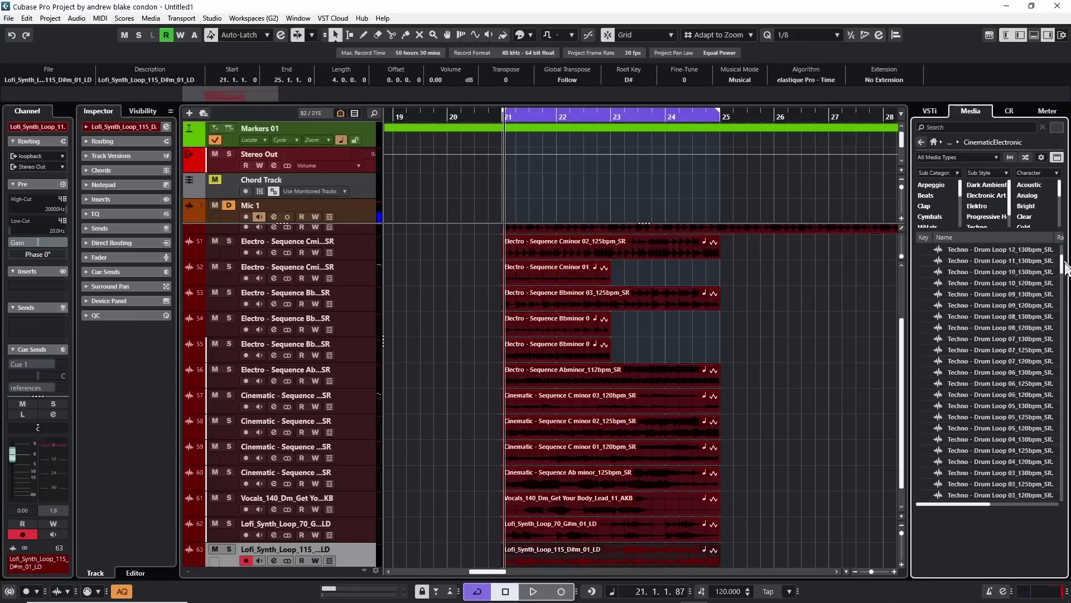
# Preview the Cinematic sequence loops in Gb minor, E minor 02 and C minor_120 from the sample list
pyautogui.moveTo(1063, 257); pyautogui.dragTo(1014, 343)
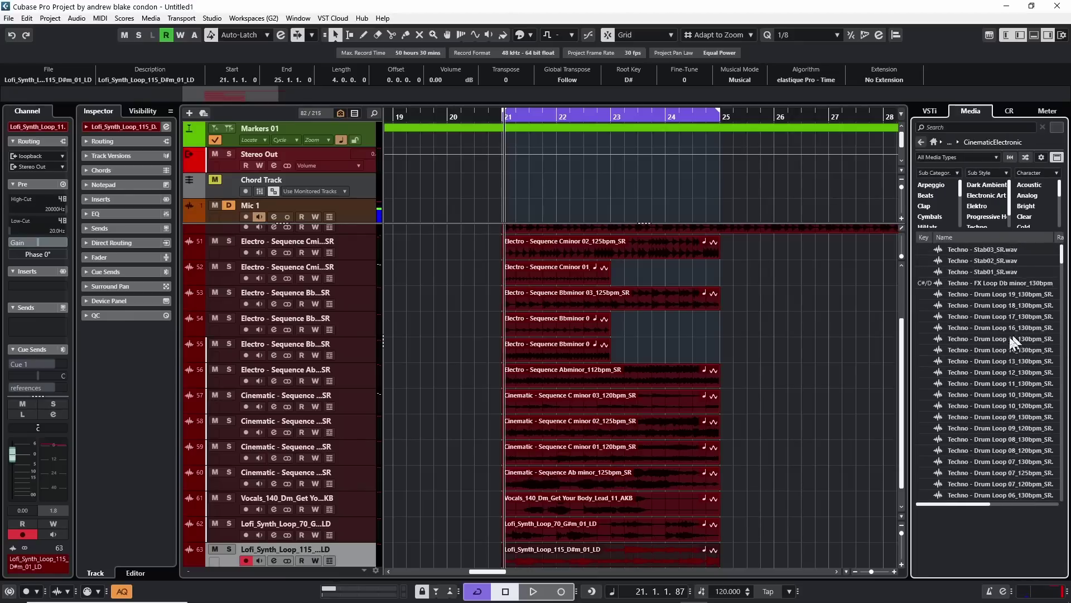
pyautogui.moveTo(1063, 296); pyautogui.dragTo(1060, 463)
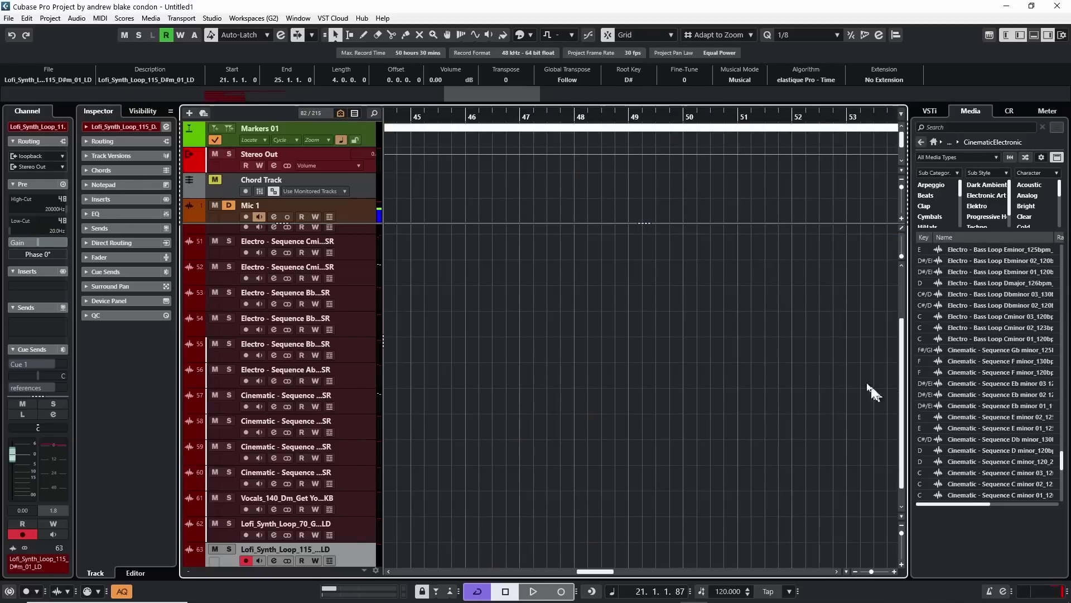
pyautogui.click(969, 350)
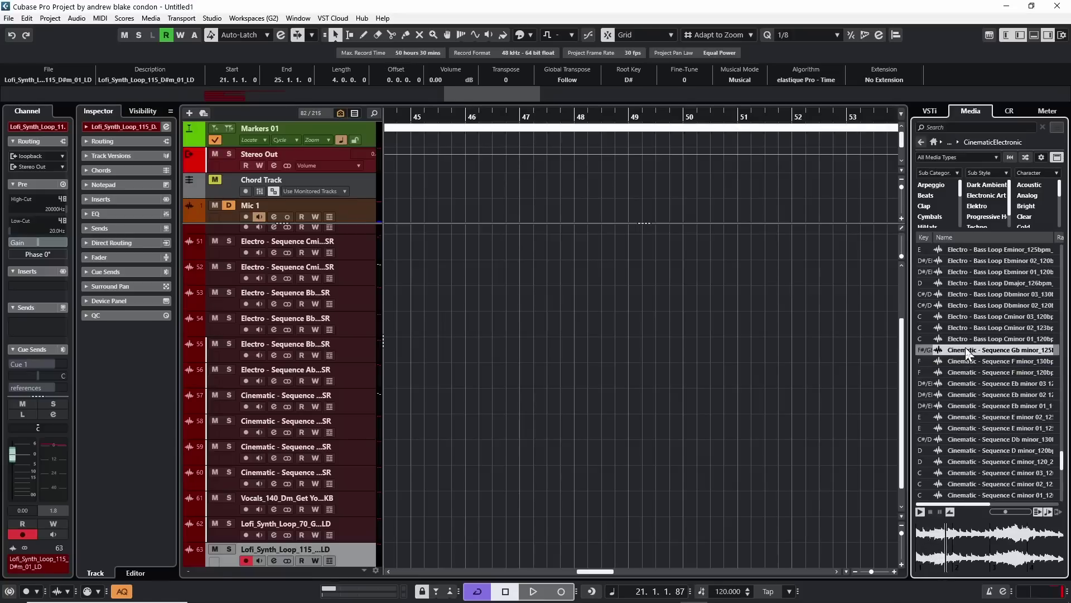
pyautogui.click(961, 417)
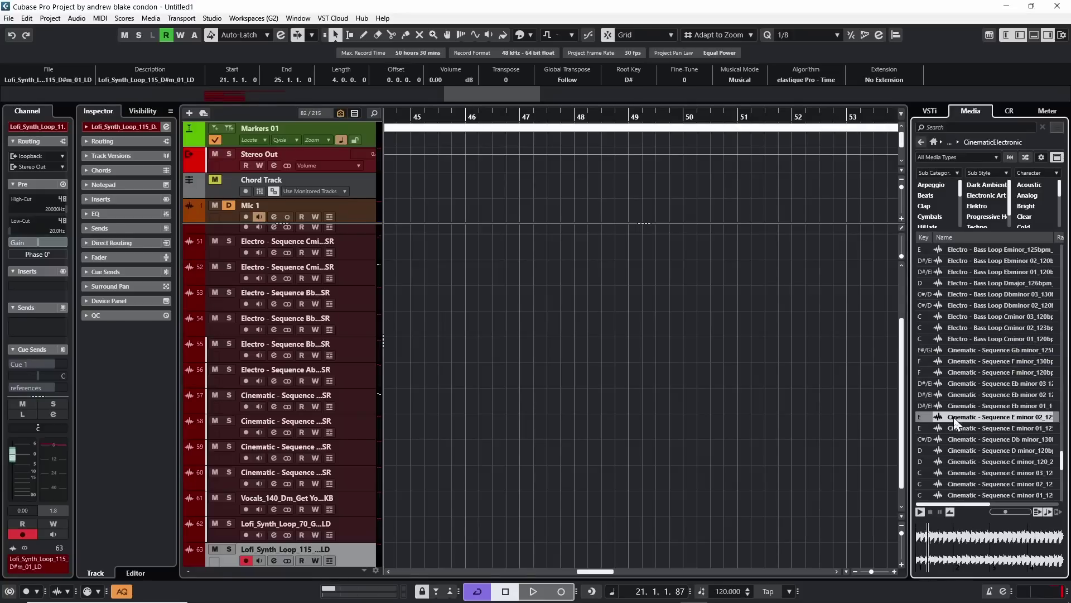
pyautogui.click(979, 462)
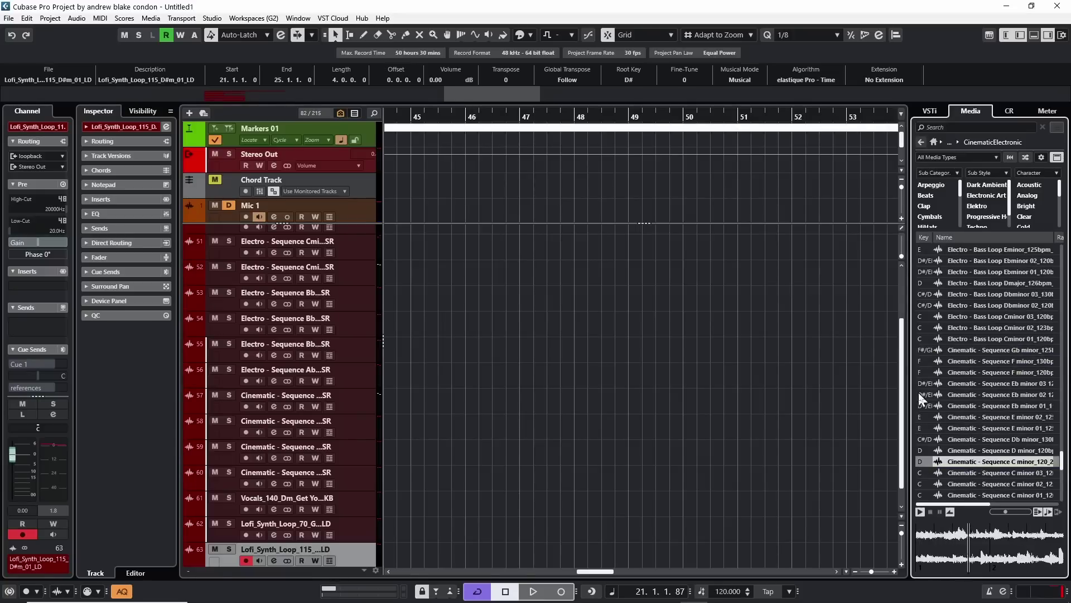
pyautogui.click(930, 511)
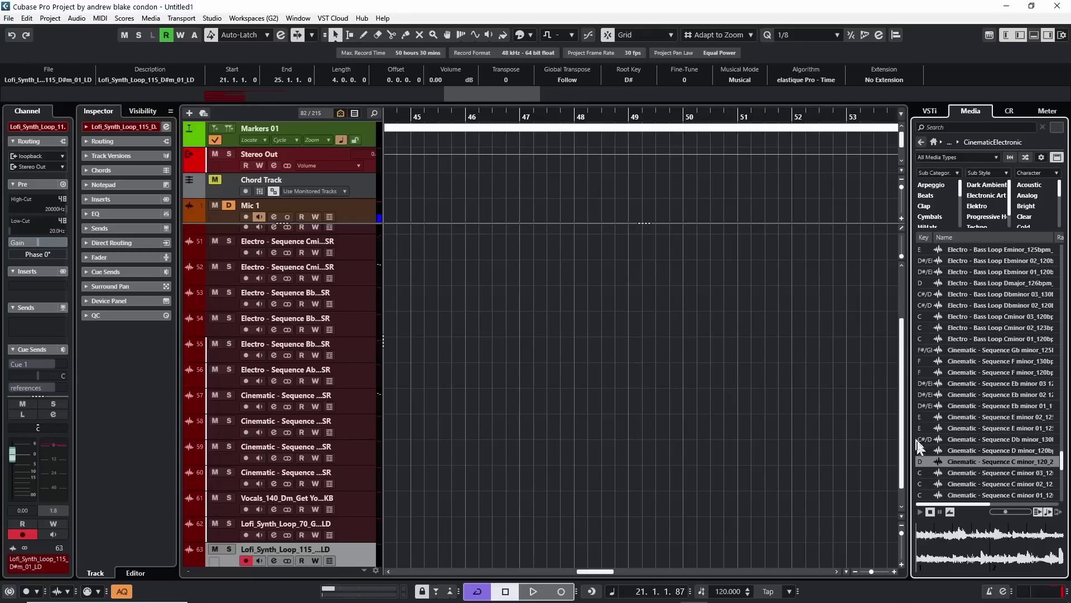
pyautogui.moveTo(948, 461); pyautogui.dragTo(752, 346)
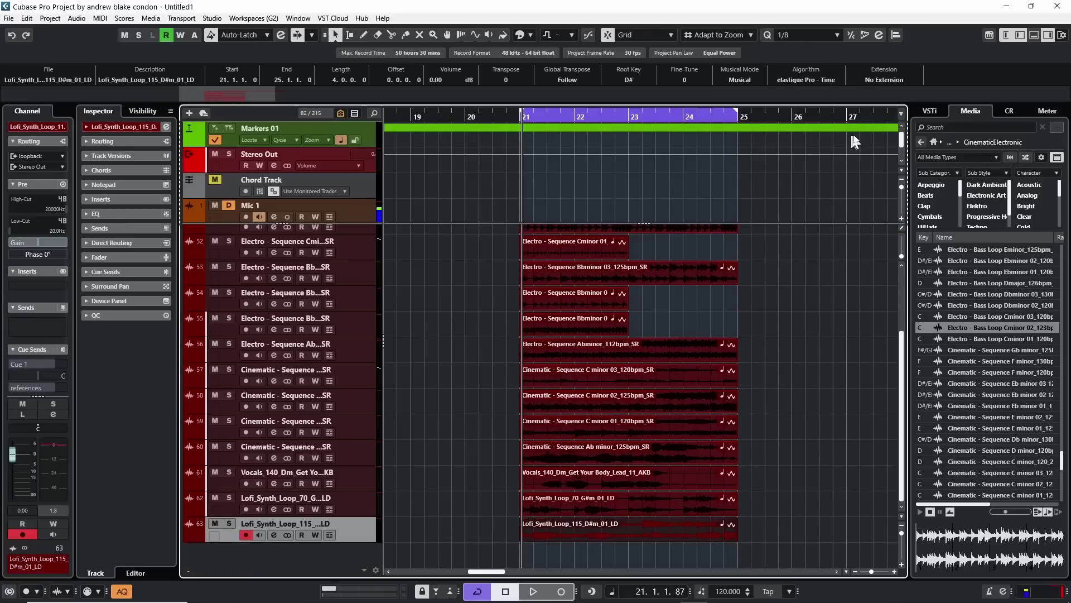
# Switch to the Bloom content set and preview the Vocals_83_Em_Suspended_Lead_15 sample
pyautogui.click(921, 142)
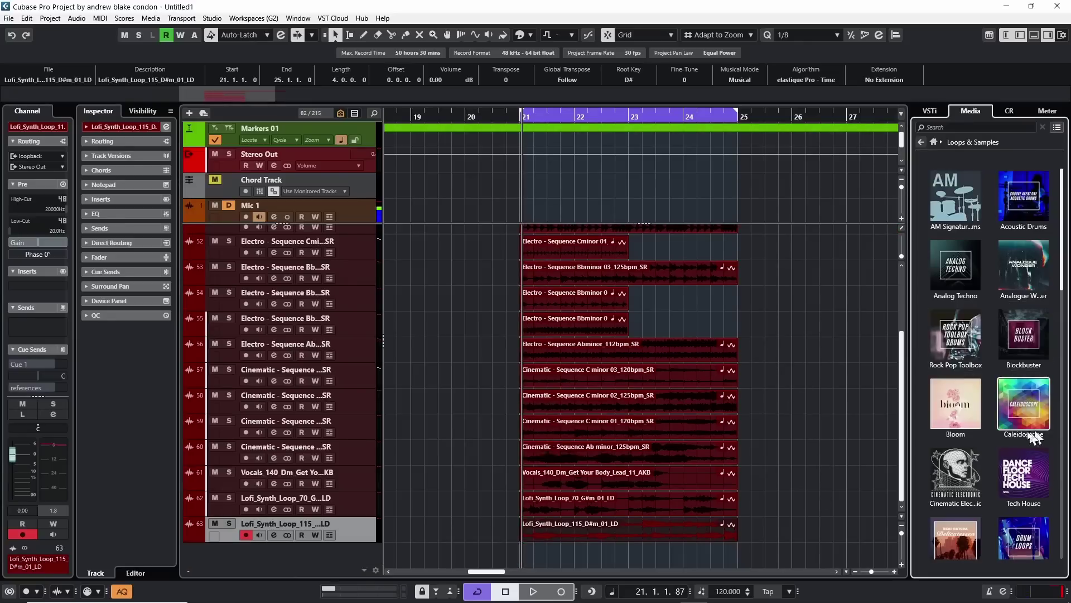
pyautogui.click(966, 405)
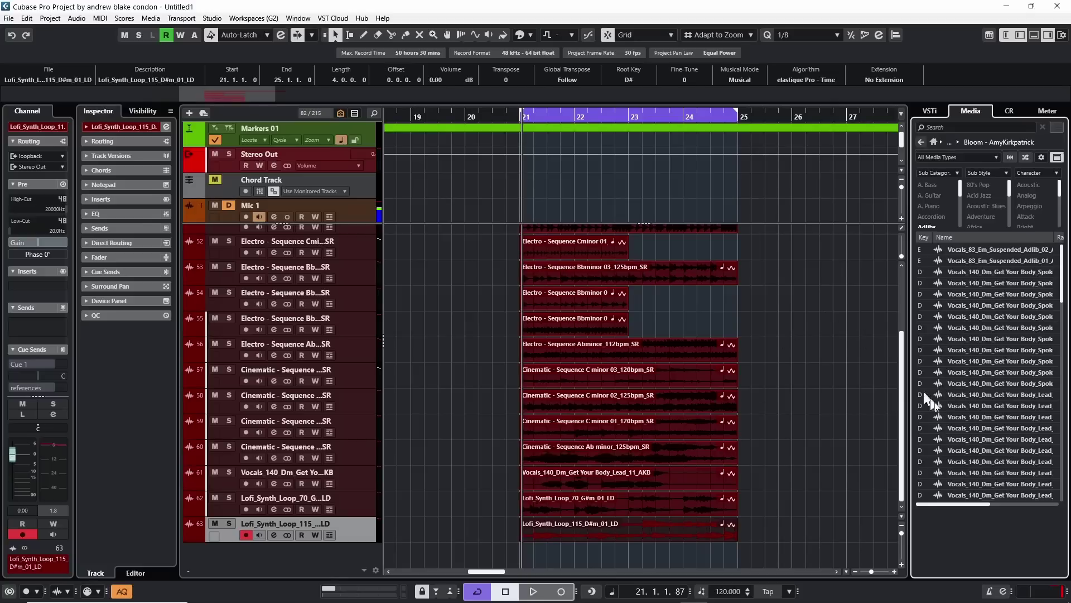
pyautogui.scroll(8, 1035, 357)
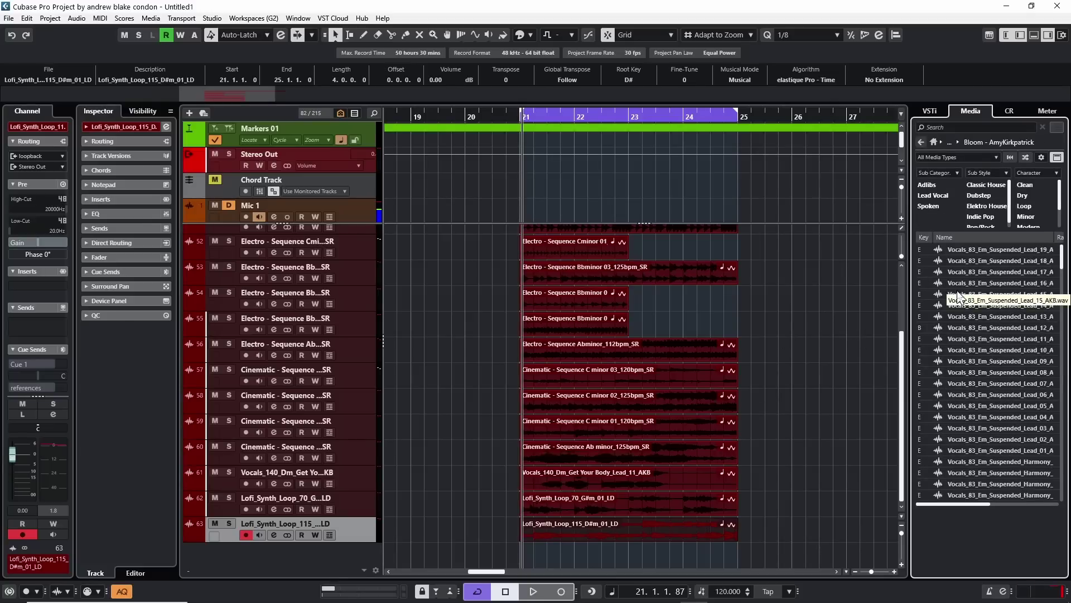
pyautogui.moveTo(954, 301); pyautogui.dragTo(903, 354)
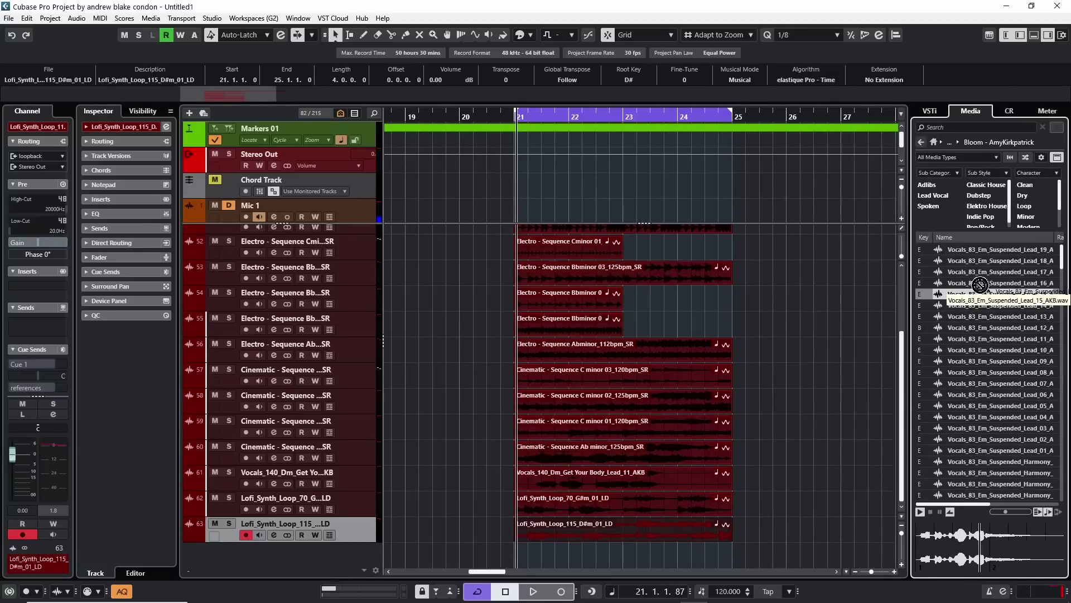
# Switch to the LoFi Dreams content set and preview Lofi_Synth_Loop_80_C#m_01_LD.wav
pyautogui.click(934, 143)
pyautogui.click(953, 272)
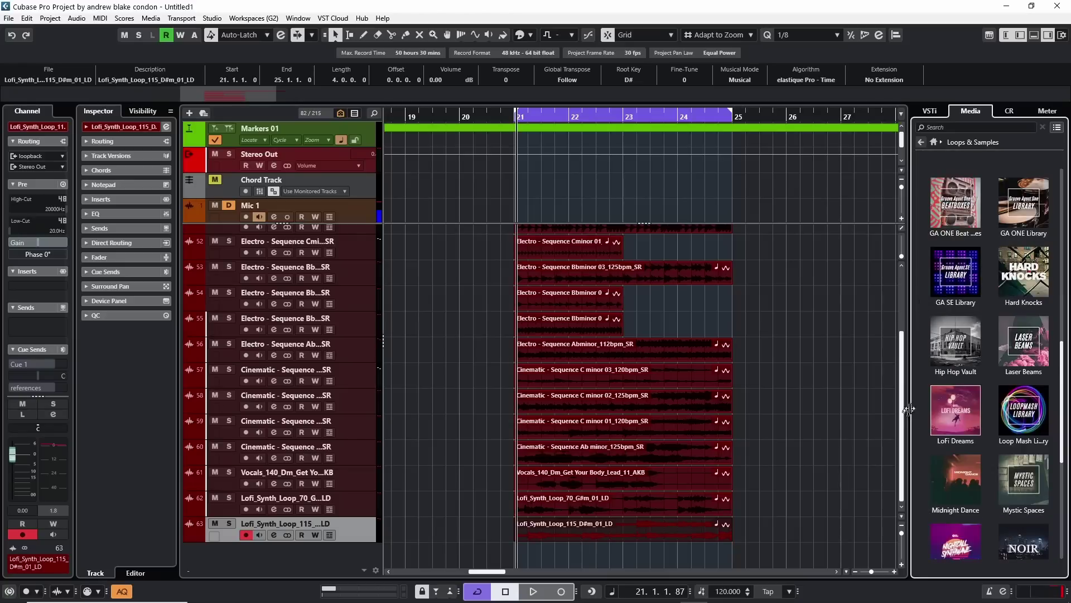
pyautogui.click(960, 406)
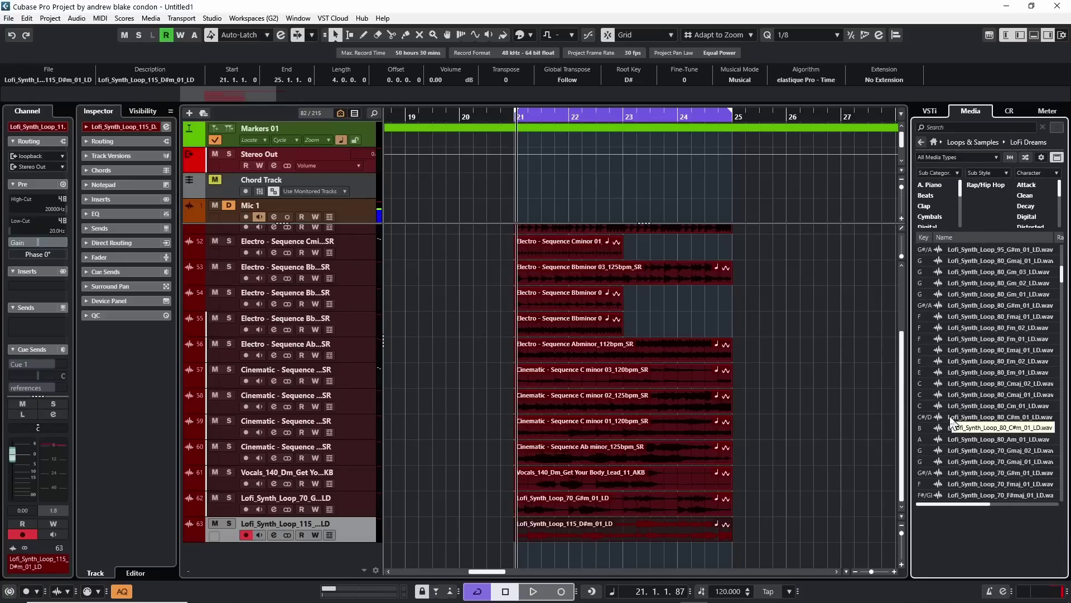
pyautogui.moveTo(961, 419); pyautogui.dragTo(804, 388)
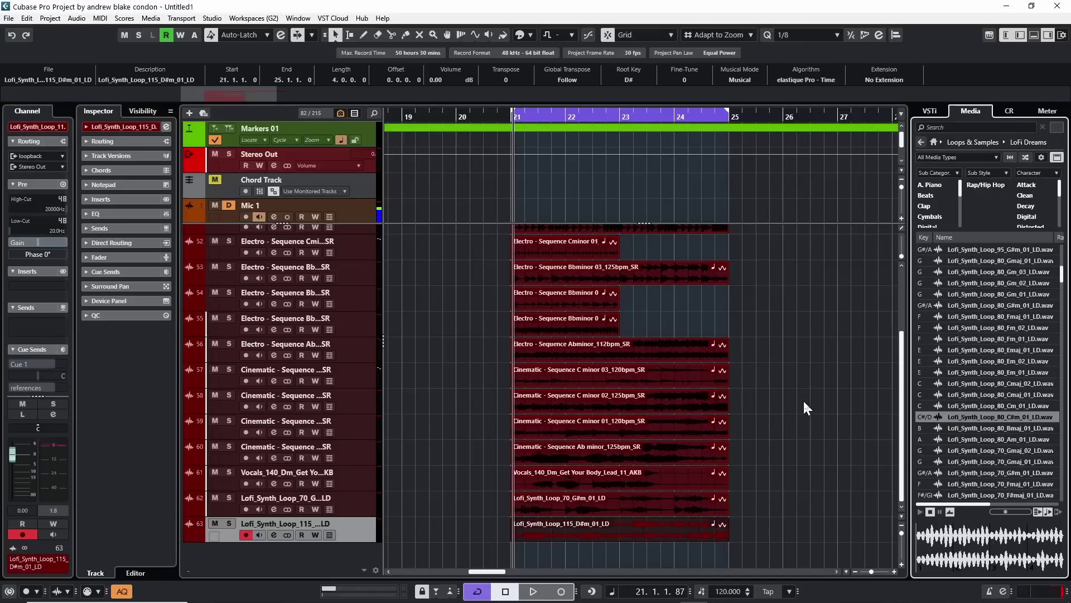
# Play the stacked loops within the cycle range from bar 21 to 25 and stop playback
pyautogui.press('space')
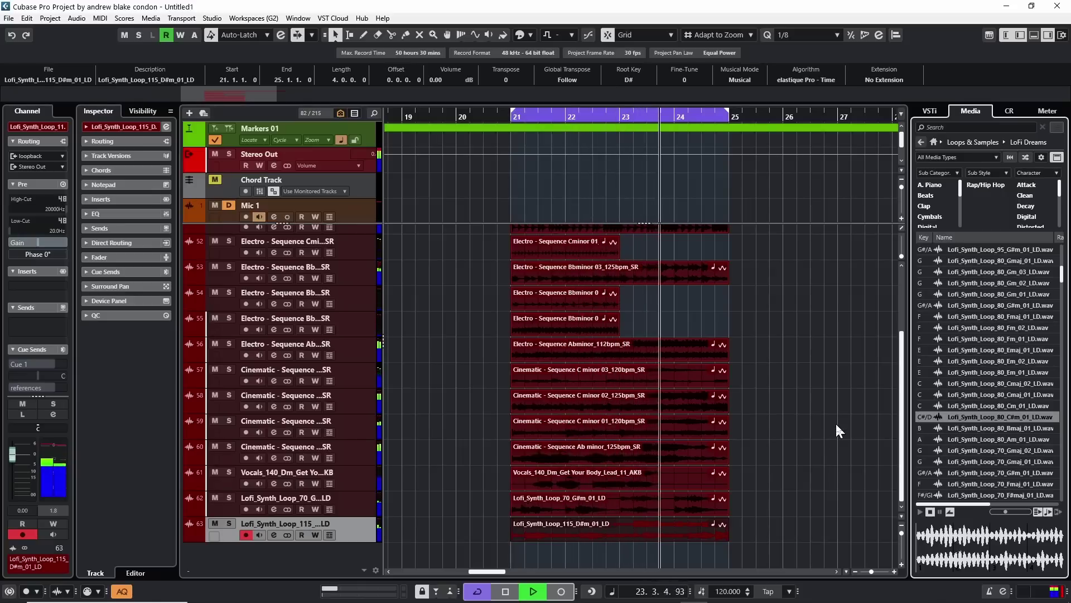
pyautogui.press('space')
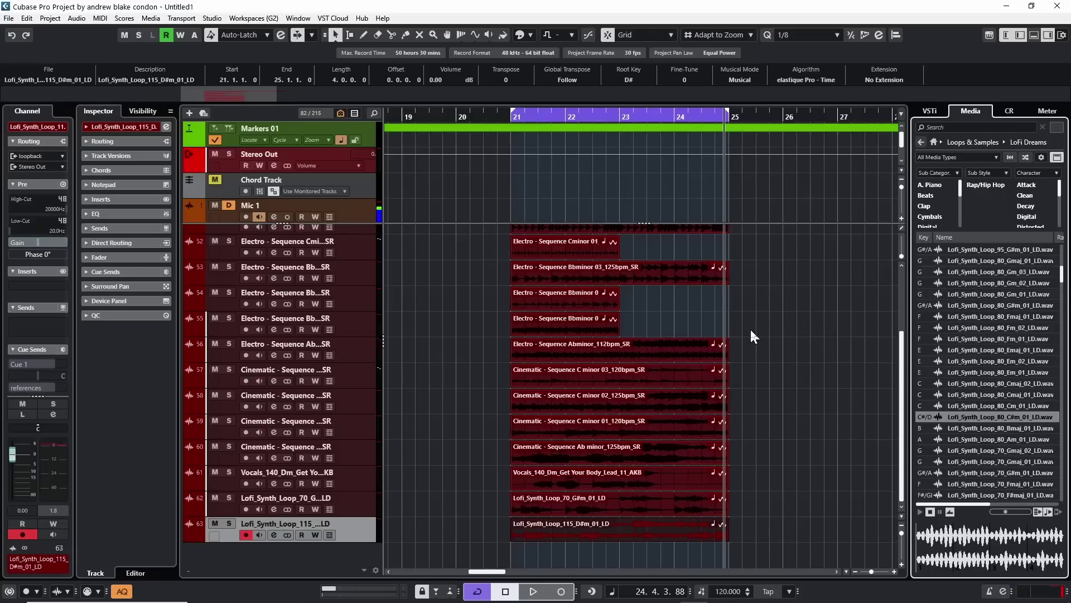
# Check the Project Root Key option in the project toolbar setup and close the setup
pyautogui.rightClick(939, 34)
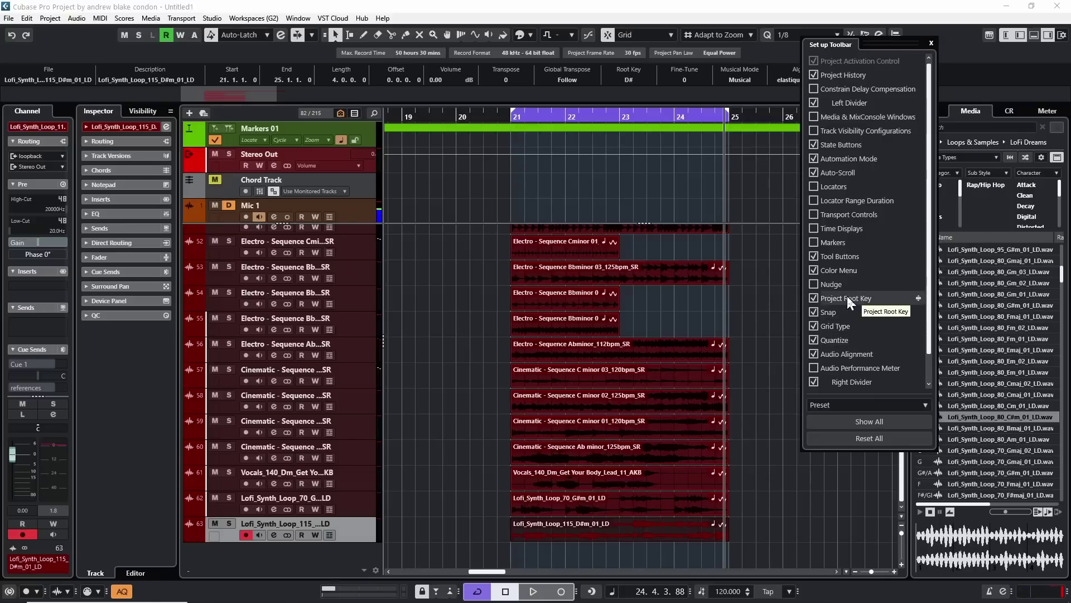
pyautogui.press('Escape')
pyautogui.press('Up')
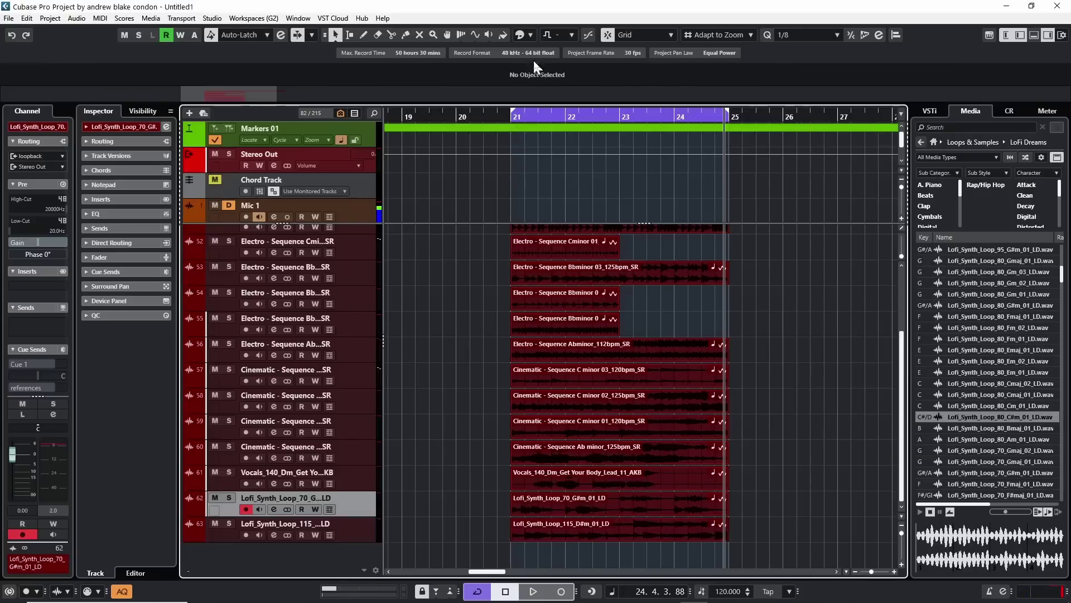
# Set the project root key to D
pyautogui.click(558, 35)
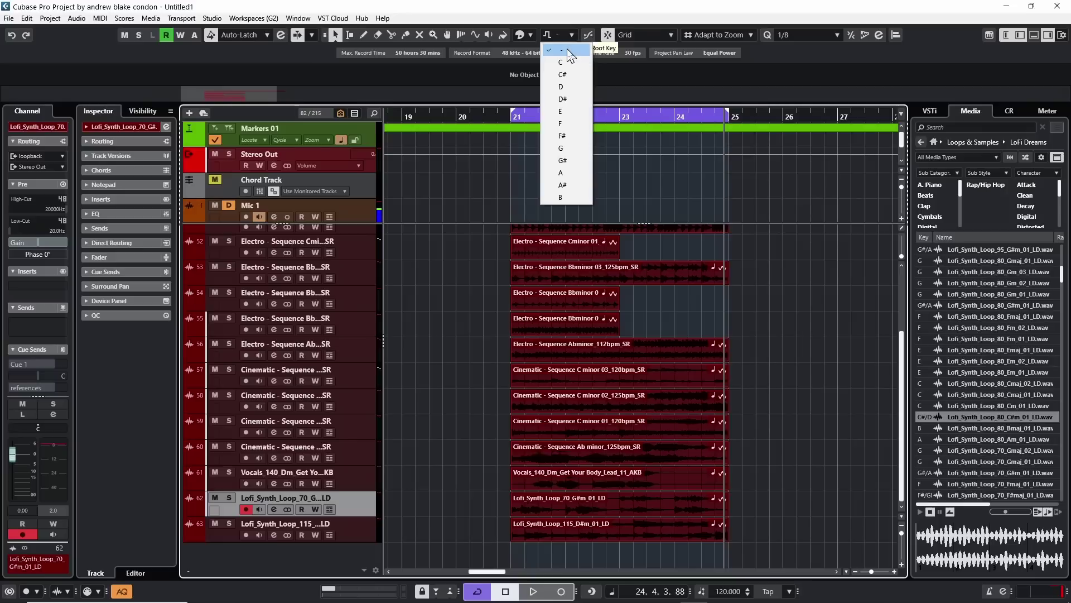
pyautogui.click(757, 119)
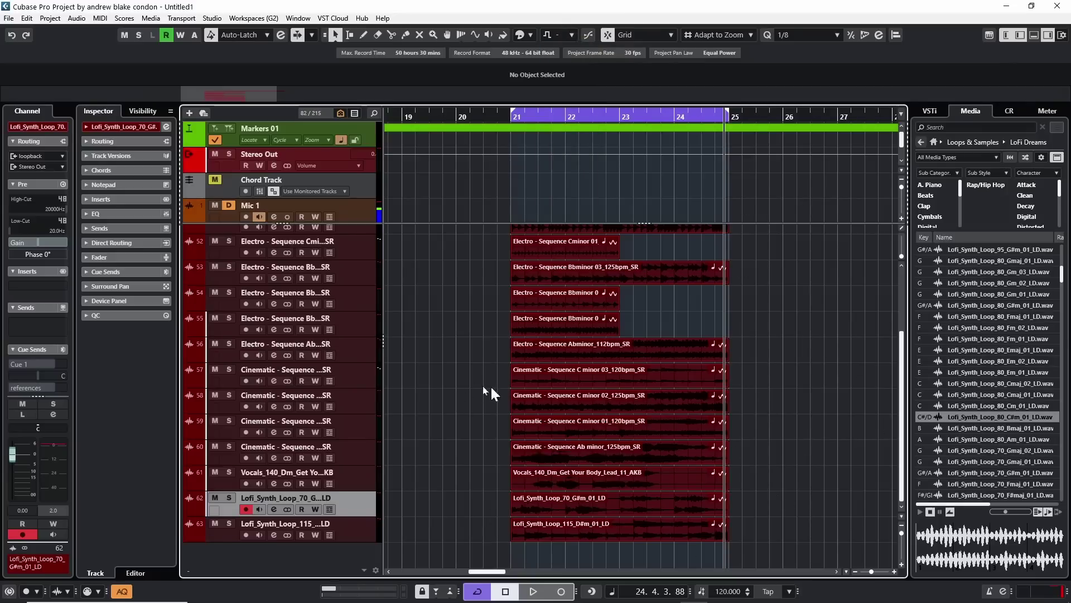
pyautogui.click(555, 34)
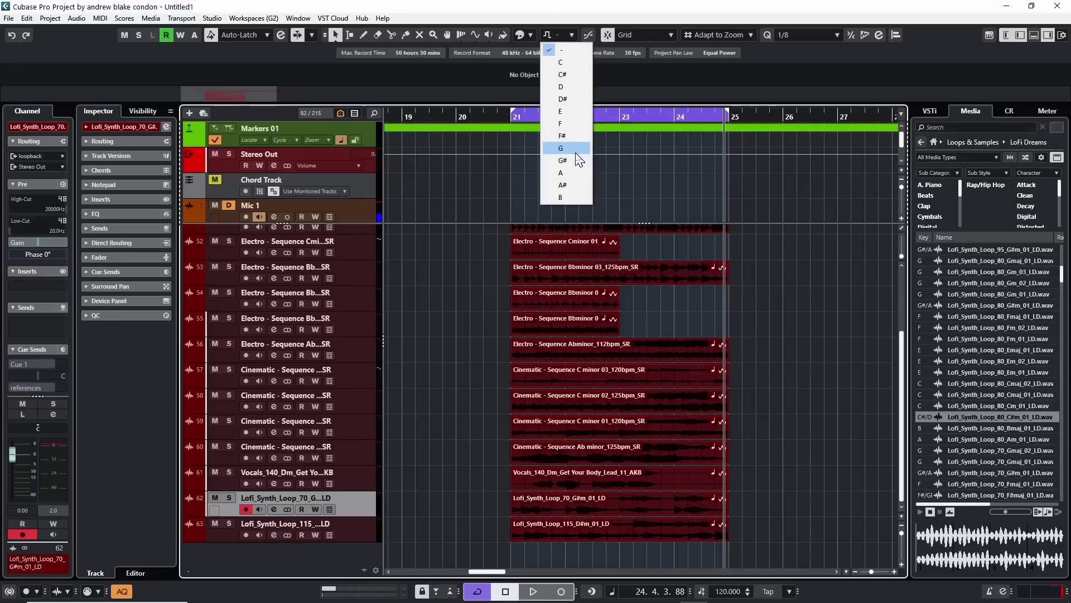
pyautogui.click(561, 87)
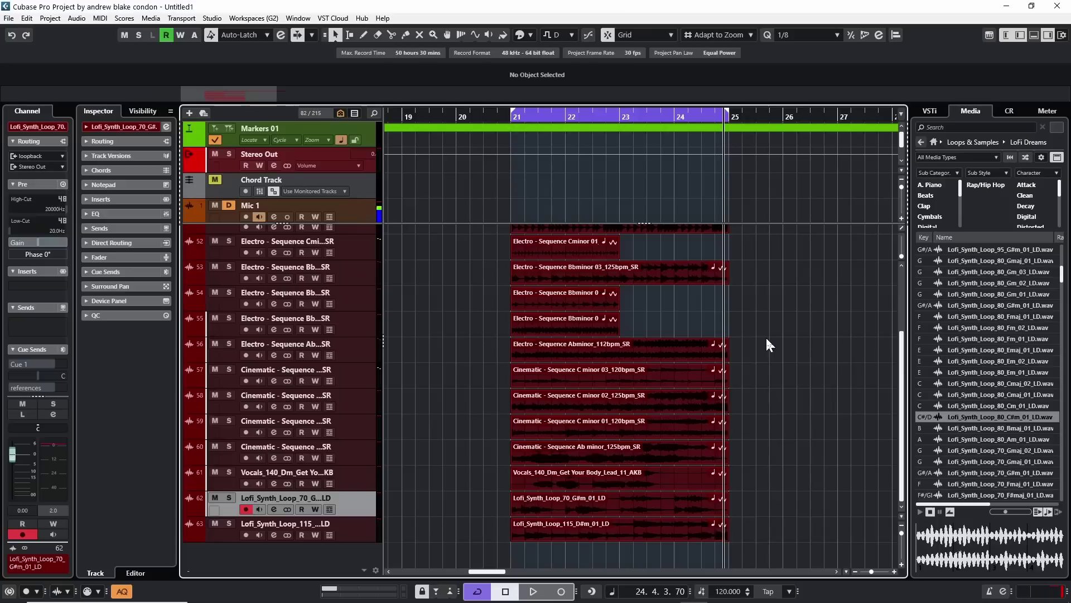
# Select the Electro - Sequence Cminor 03_120bpm event on track 50 to inspect its root key and transpose values
pyautogui.scroll(4, 764, 347)
pyautogui.scroll(-3, 785, 415)
pyautogui.scroll(3, 486, 275)
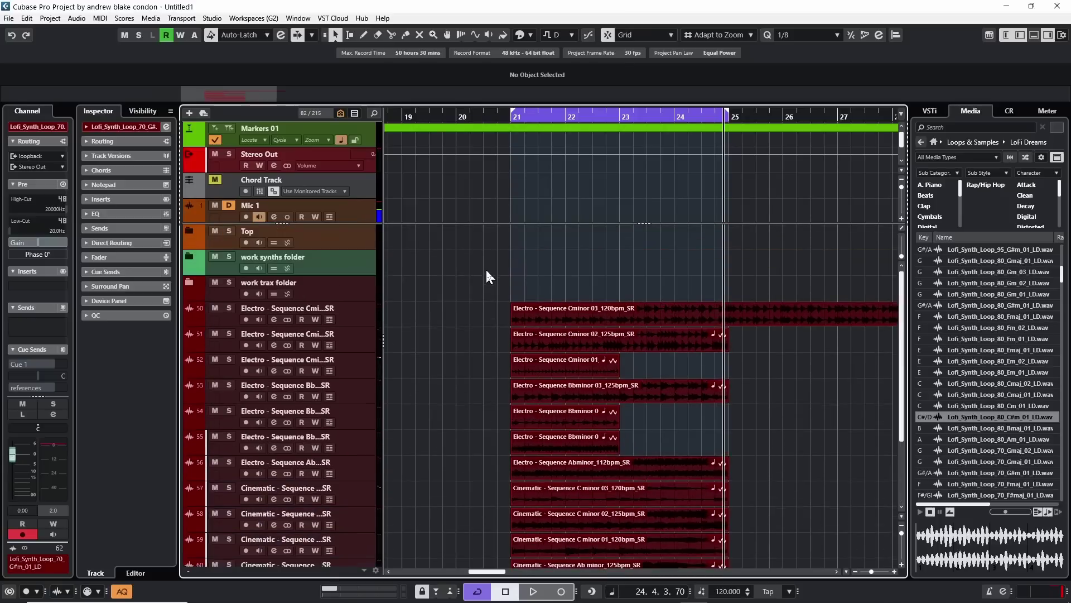
pyautogui.scroll(-4, 466, 313)
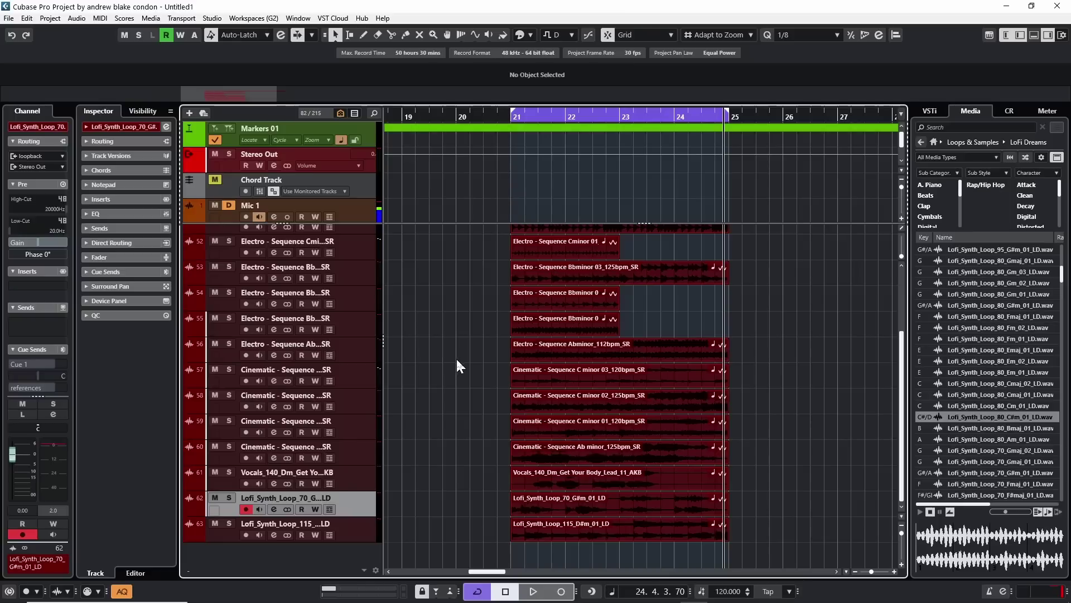
pyautogui.scroll(2, 477, 399)
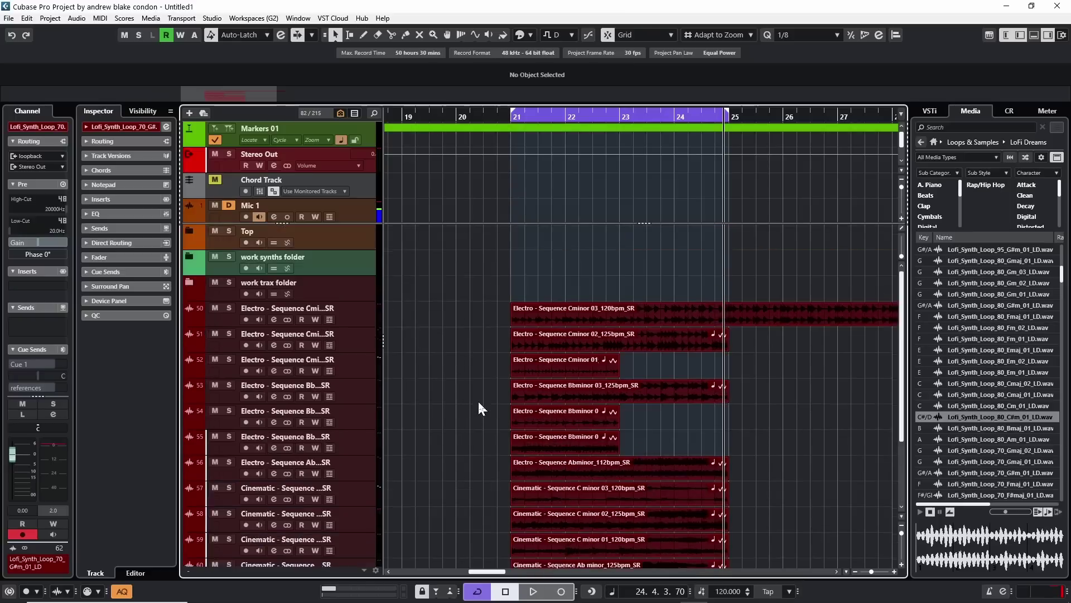
pyautogui.click(441, 341)
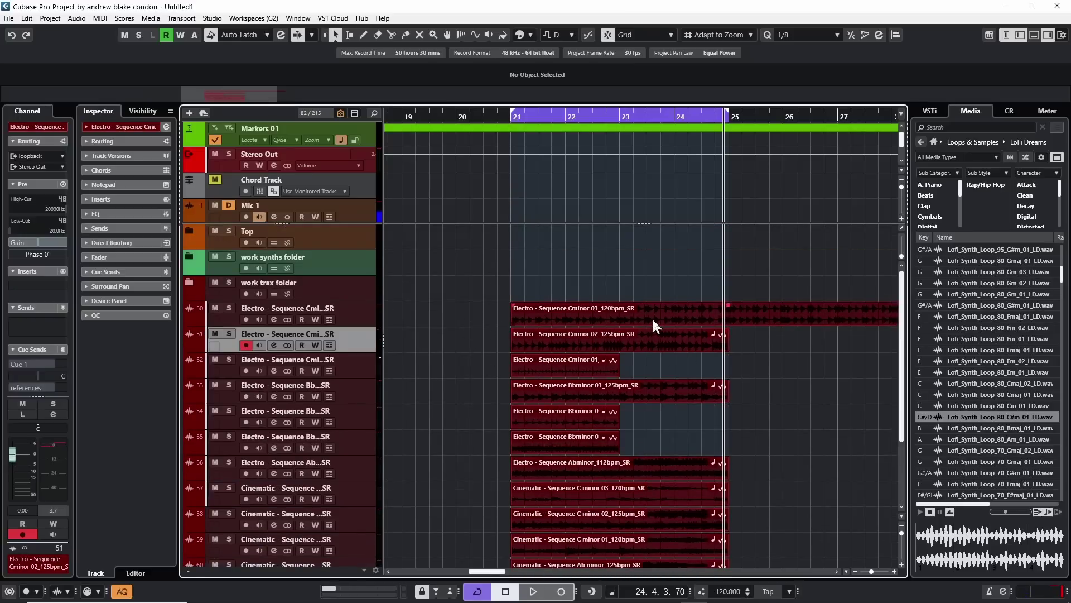
pyautogui.click(642, 306)
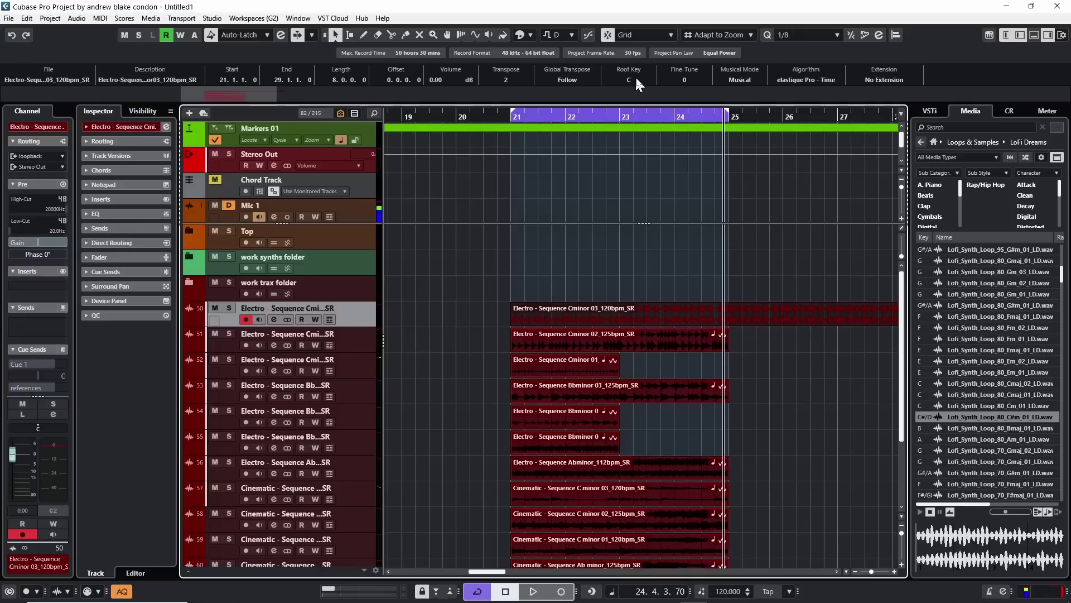
# Clear the project root key and set it back to D to compare the selected event's transpose value
pyautogui.click(558, 35)
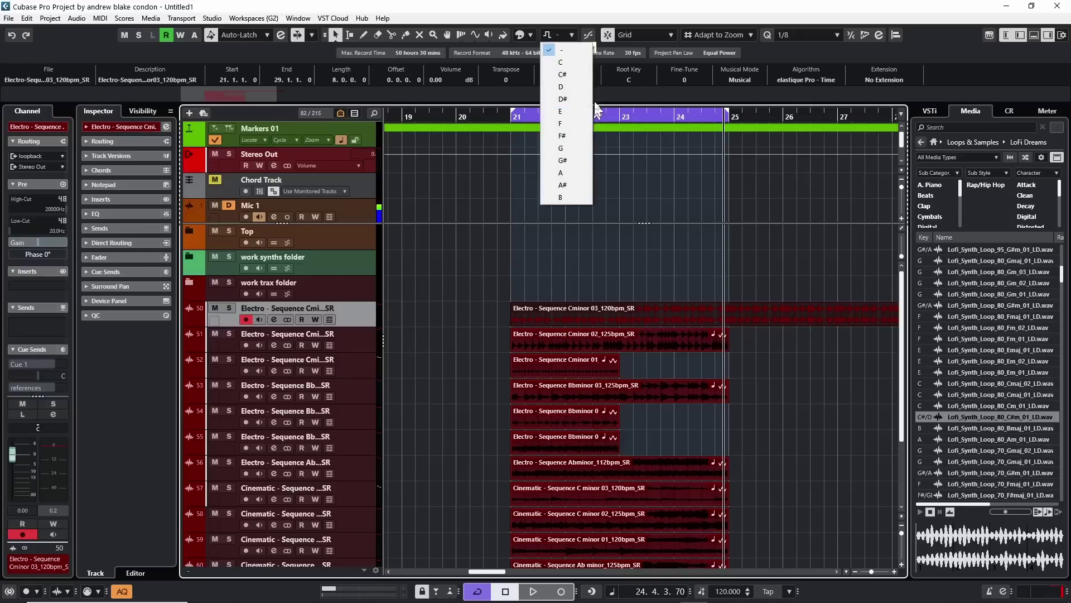
pyautogui.click(565, 50)
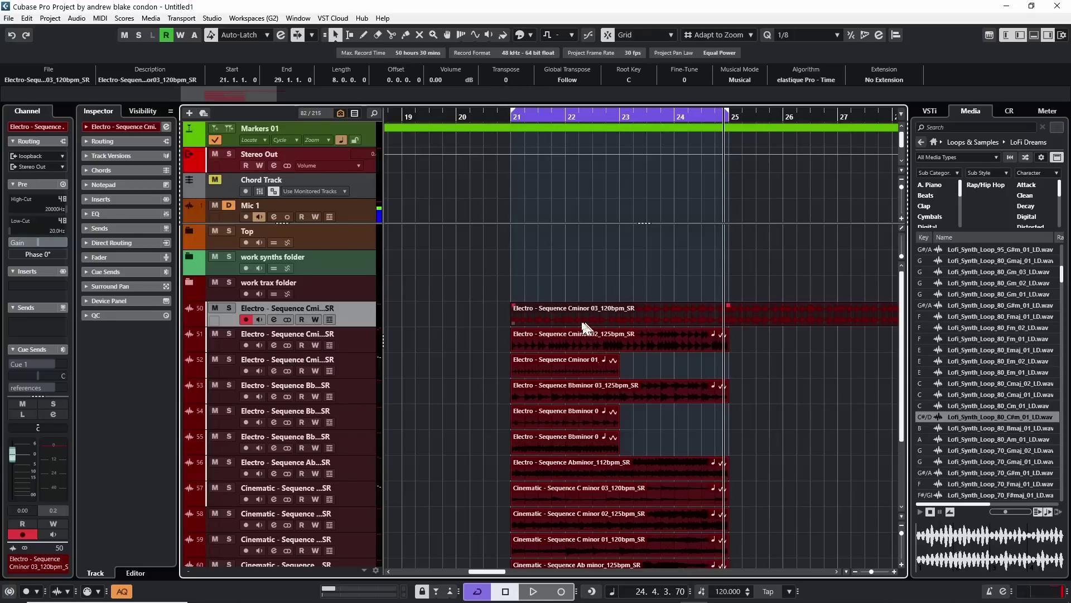
pyautogui.click(547, 35)
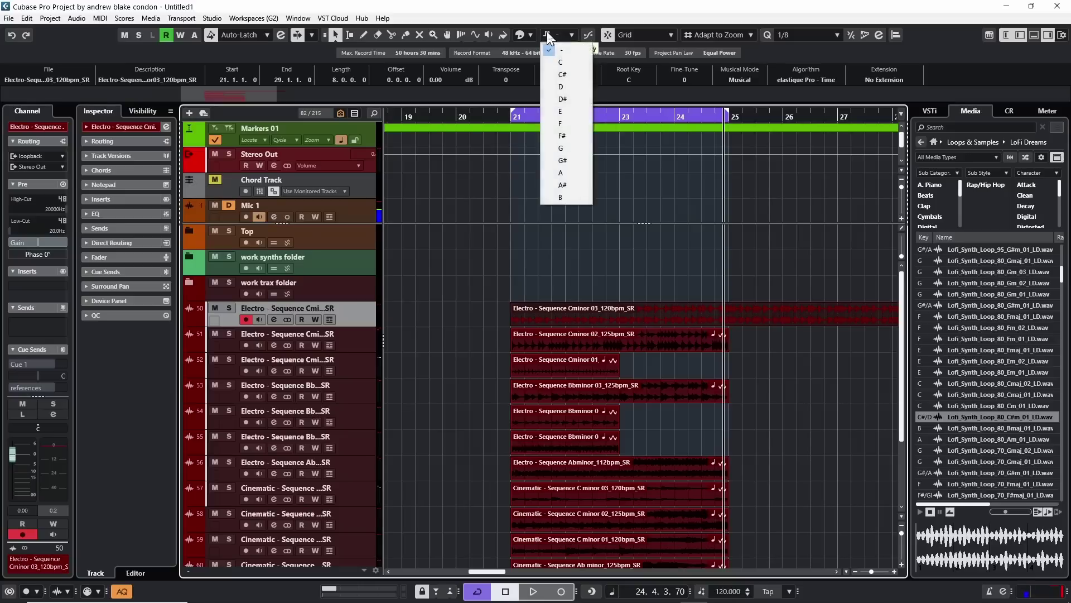
pyautogui.click(573, 88)
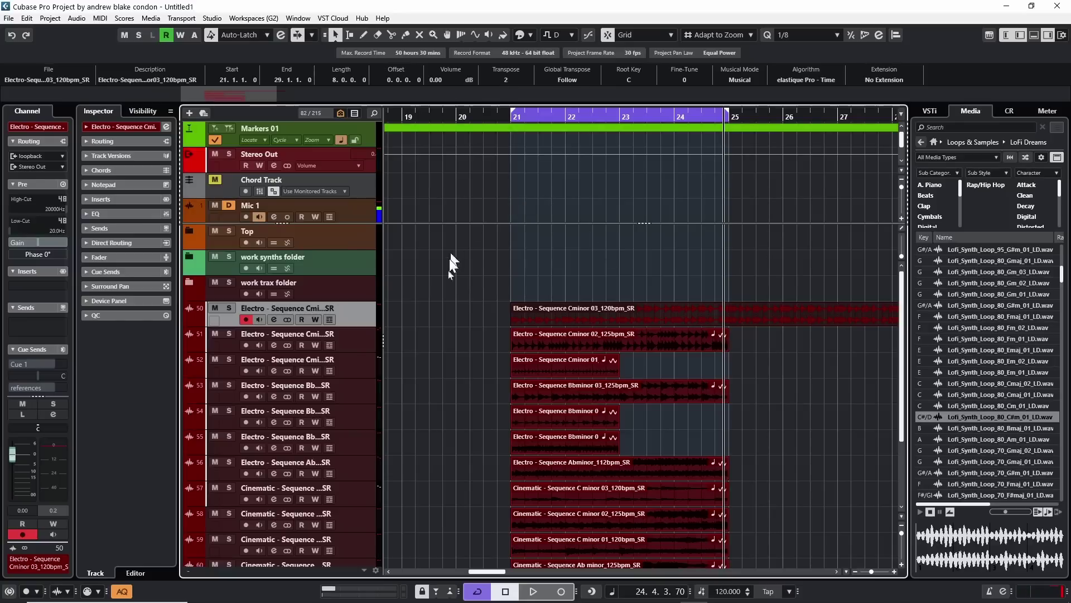
# Inspect the root key and transpose values of the events on tracks 51 and 55 against the project root key D
pyautogui.click(574, 339)
pyautogui.click(592, 439)
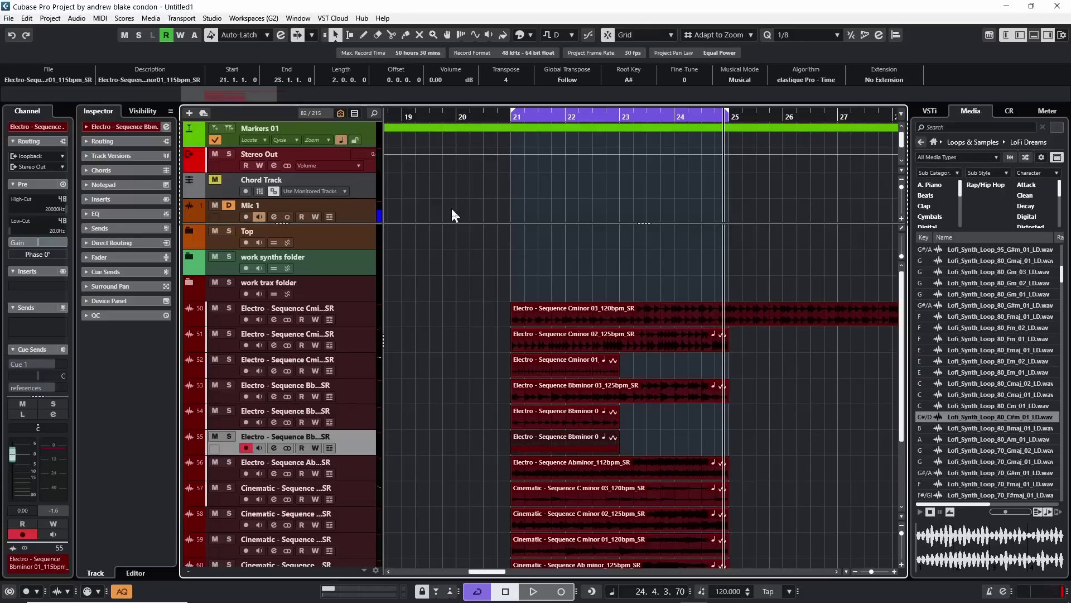
pyautogui.click(556, 34)
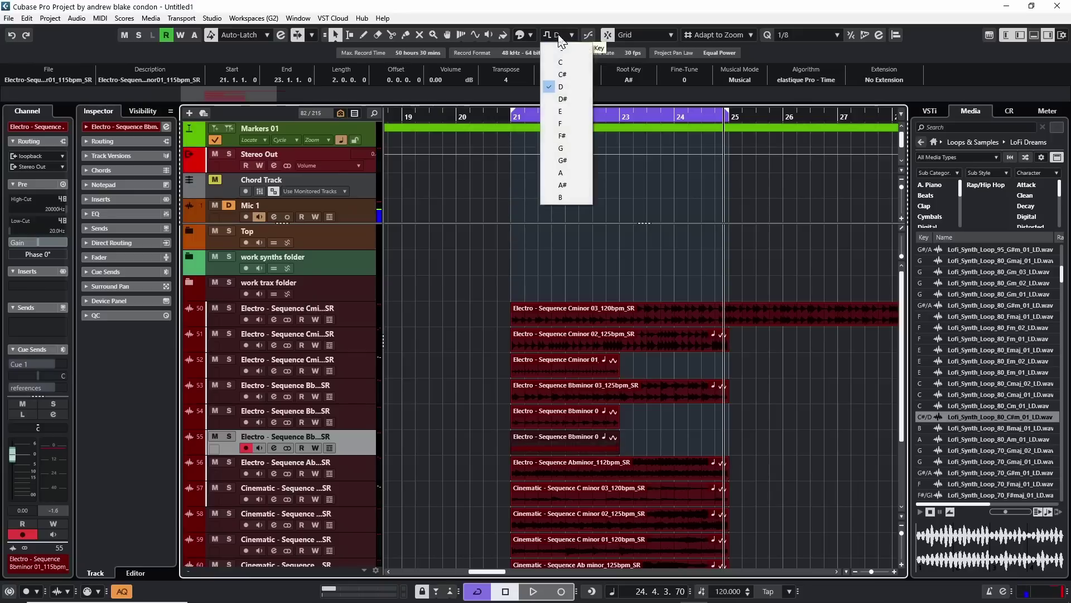
pyautogui.click(561, 87)
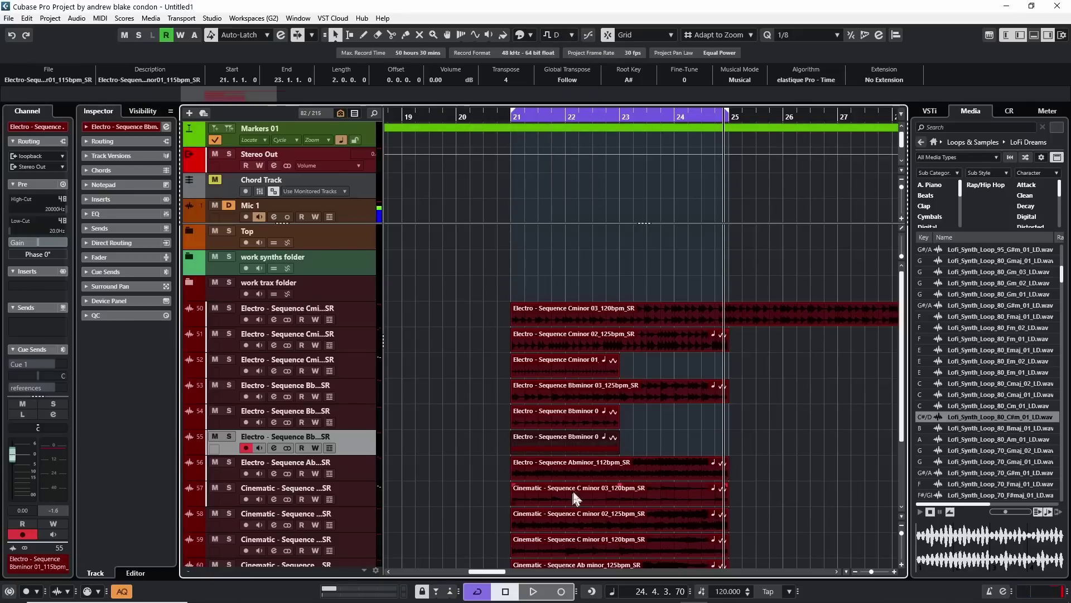
# Mute all loop events from track 50 downward with the Mute tool
pyautogui.scroll(-2, 470, 325)
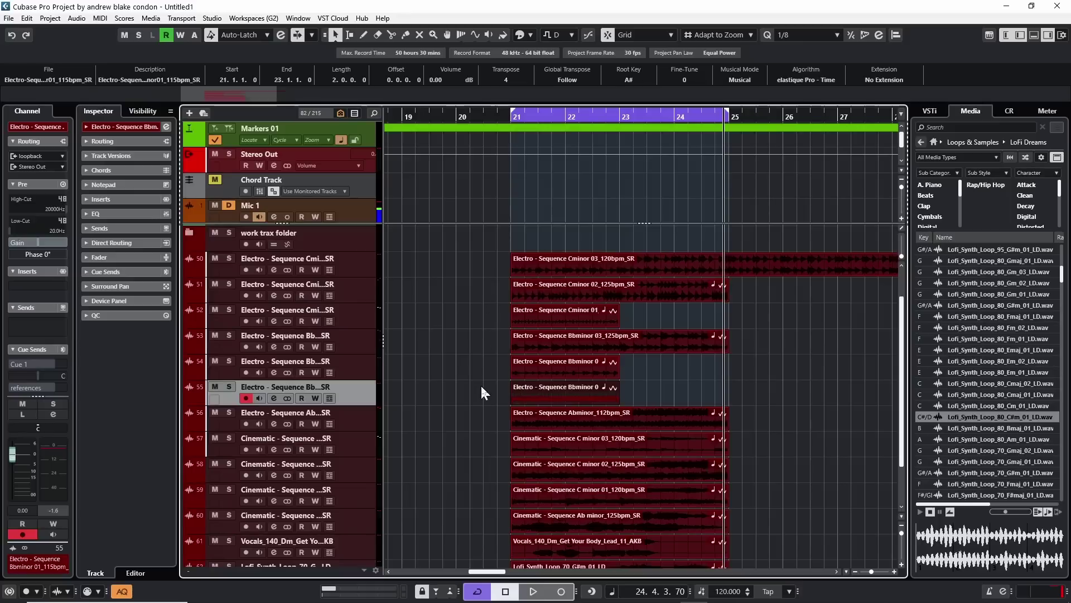
pyautogui.rightClick(467, 267)
pyautogui.click(548, 269)
pyautogui.moveTo(502, 257); pyautogui.dragTo(671, 541)
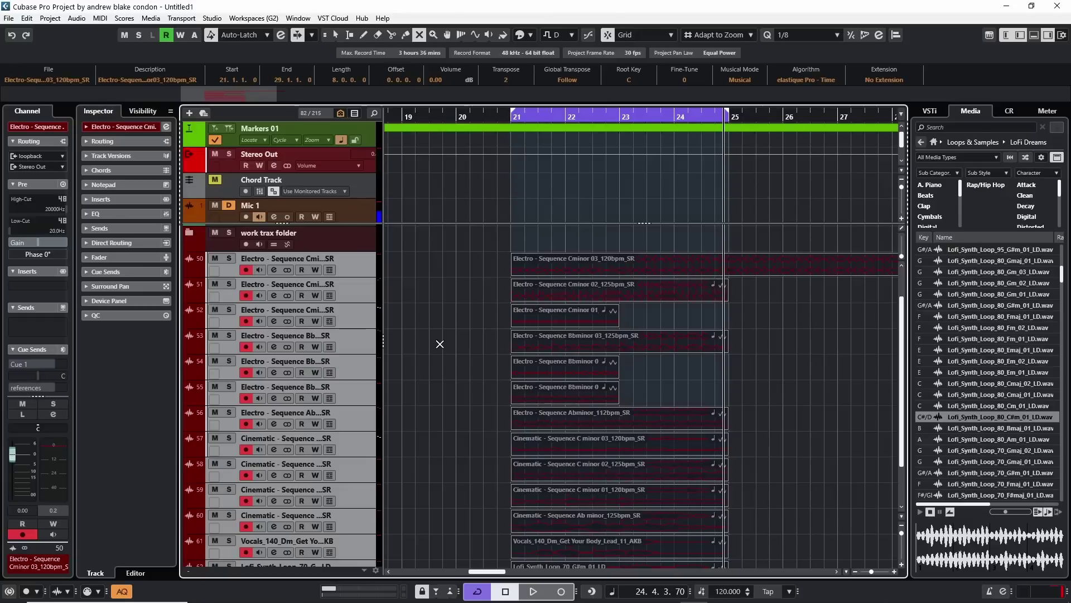
# Unmute the Electro - Sequence events on tracks 50, 52 and 53 one by one while playing the cycle range from bar 21
pyautogui.click(587, 262)
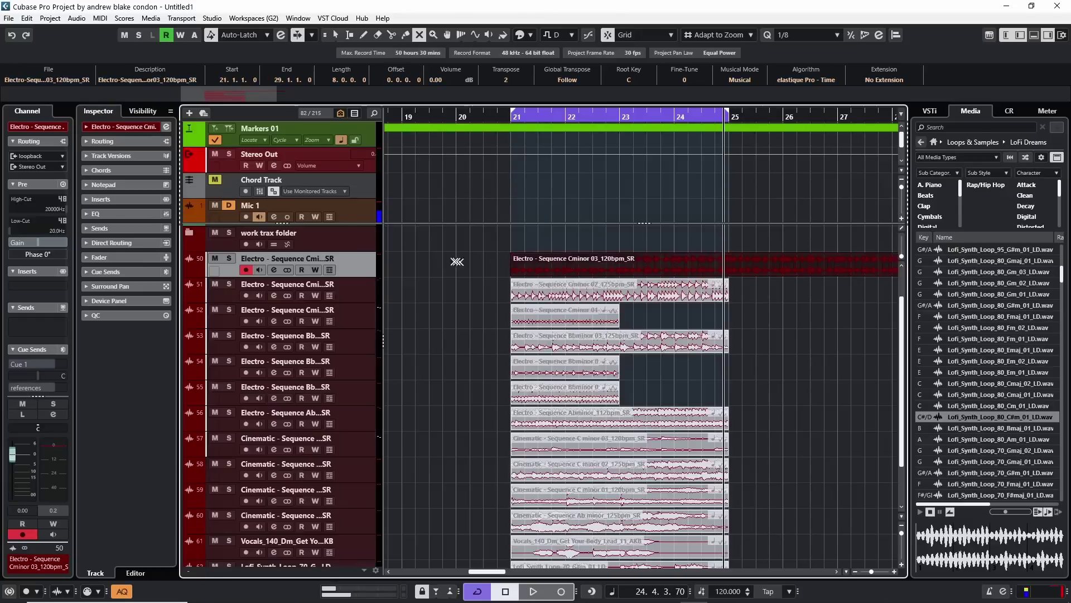
pyautogui.press('space')
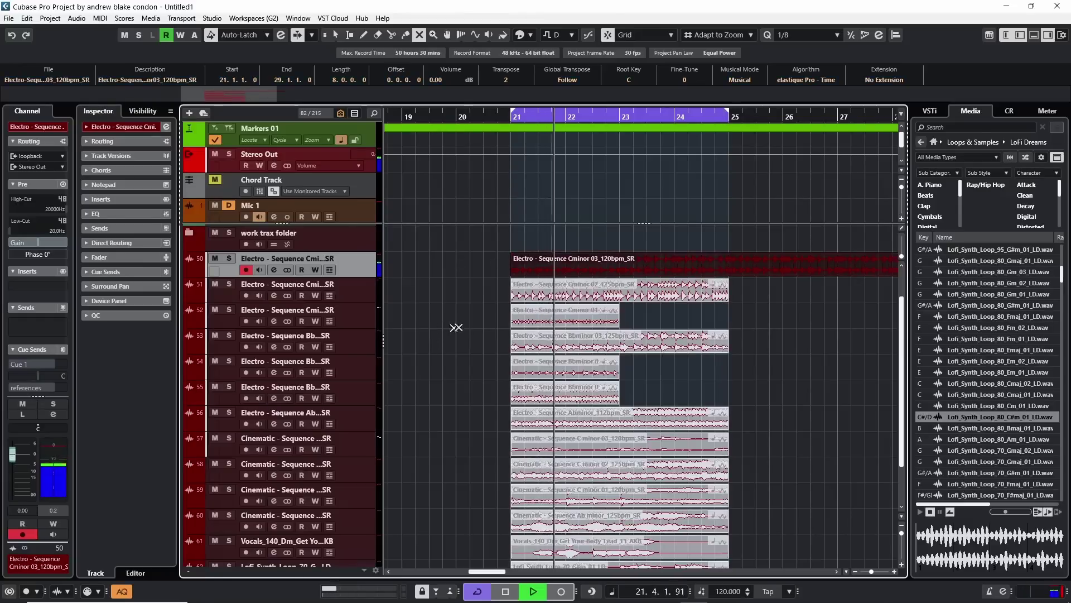
pyautogui.click(534, 322)
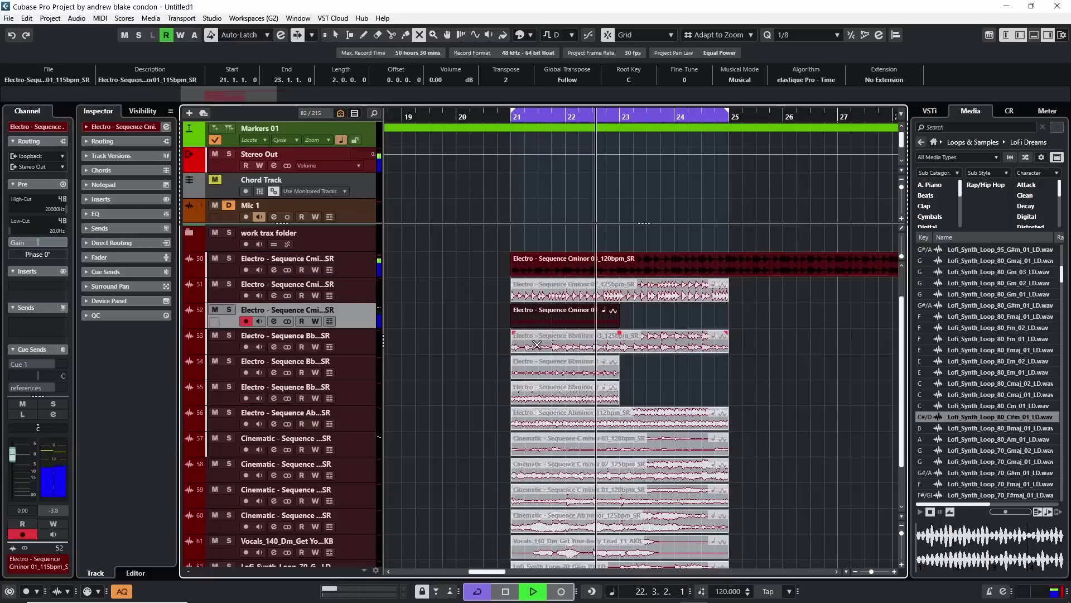
pyautogui.click(537, 344)
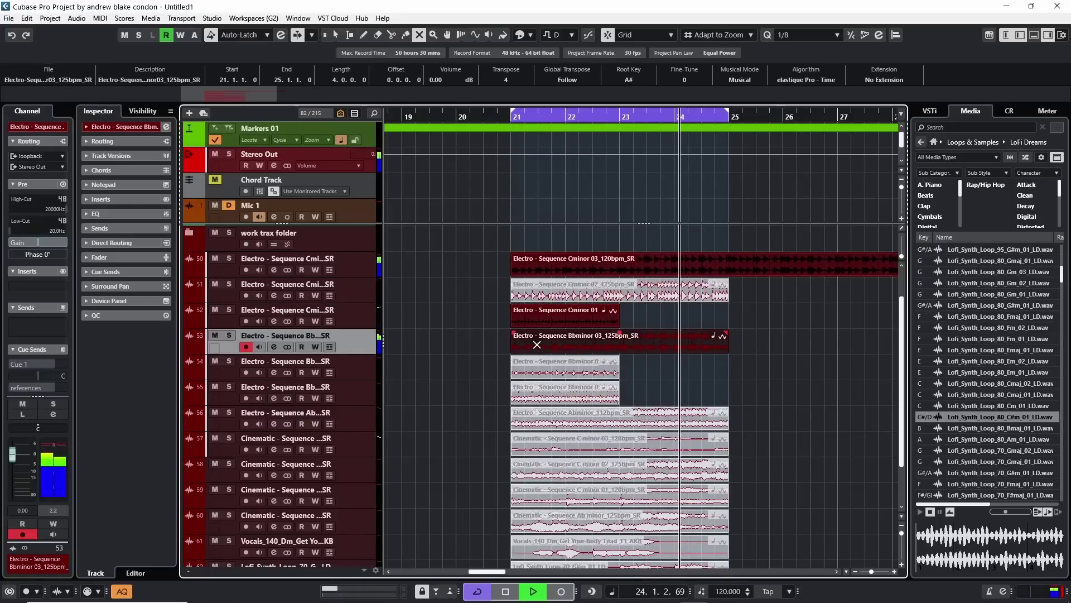
# Bring in the vocal loop on track 61 at -4.60 dB and the Lofi_Synth_Loop_115_D#m_01_LD loop on track 63 during playback
pyautogui.click(558, 550)
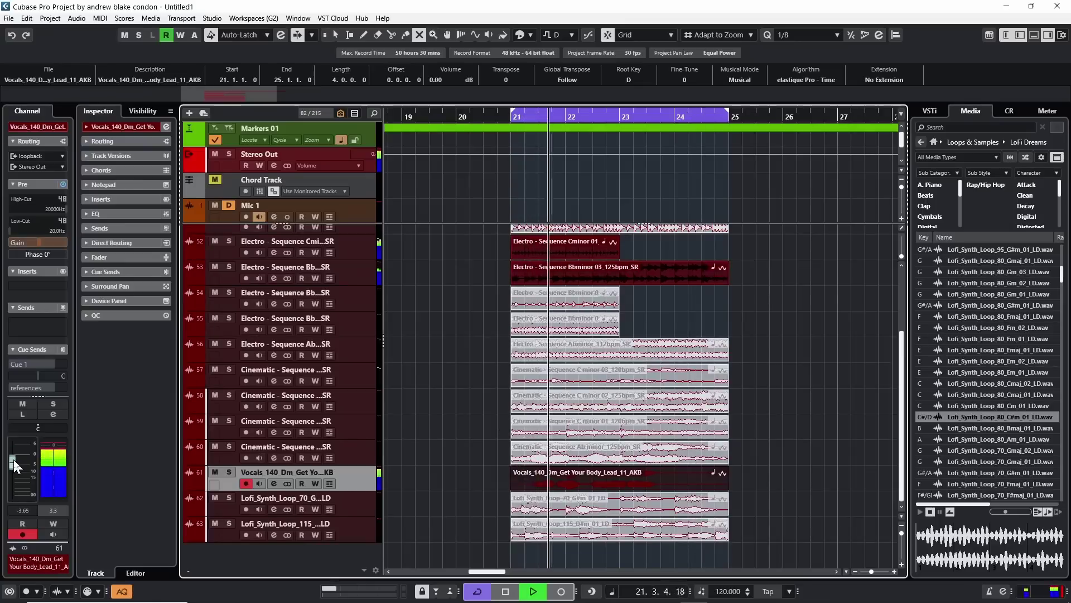
pyautogui.moveTo(15, 466); pyautogui.dragTo(15, 469)
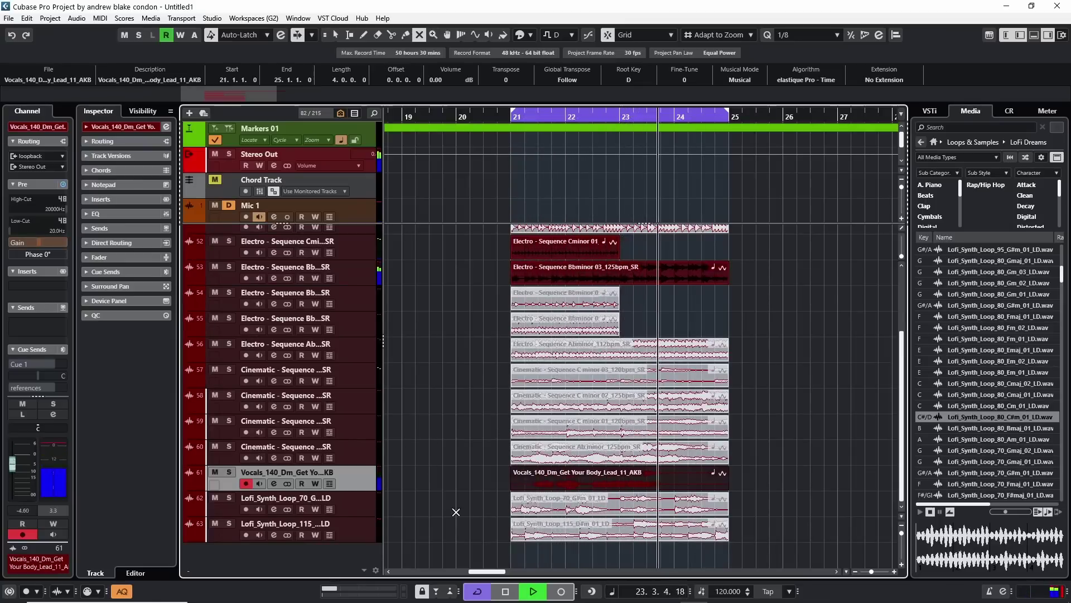
pyautogui.click(538, 534)
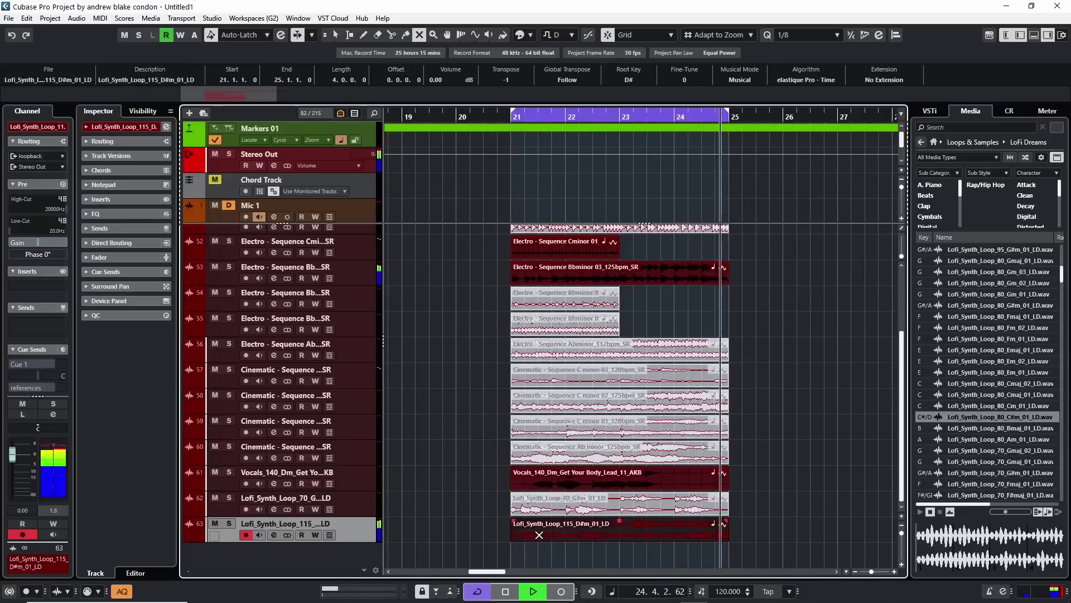
pyautogui.press('space')
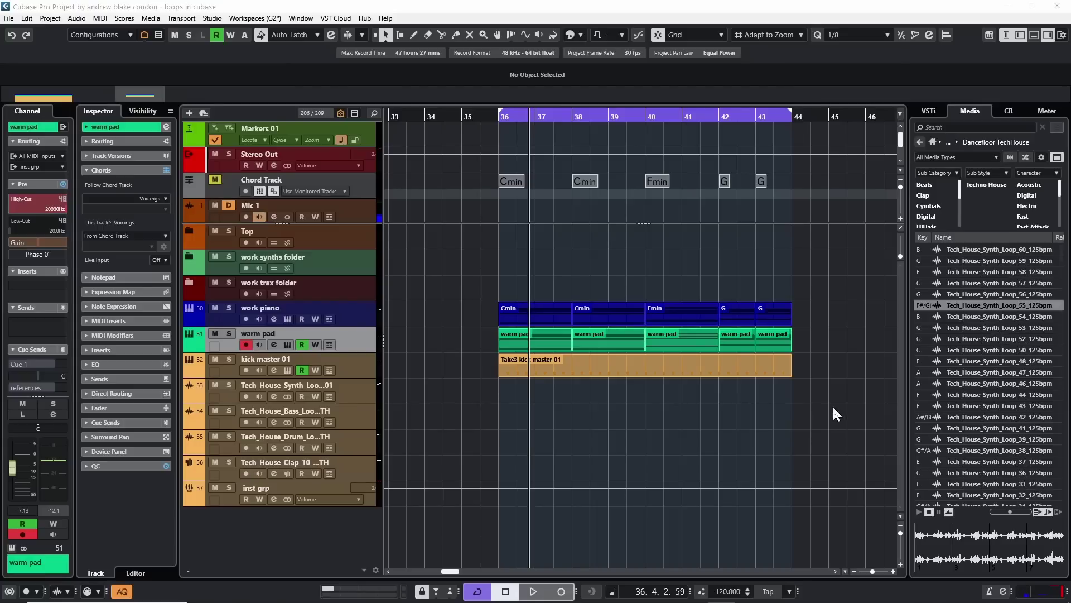
# Play the piano, pad and kick arrangement from bar 36 and audition Tech_House_Synth_Loop_55_125bpm alongside it
pyautogui.click(830, 378)
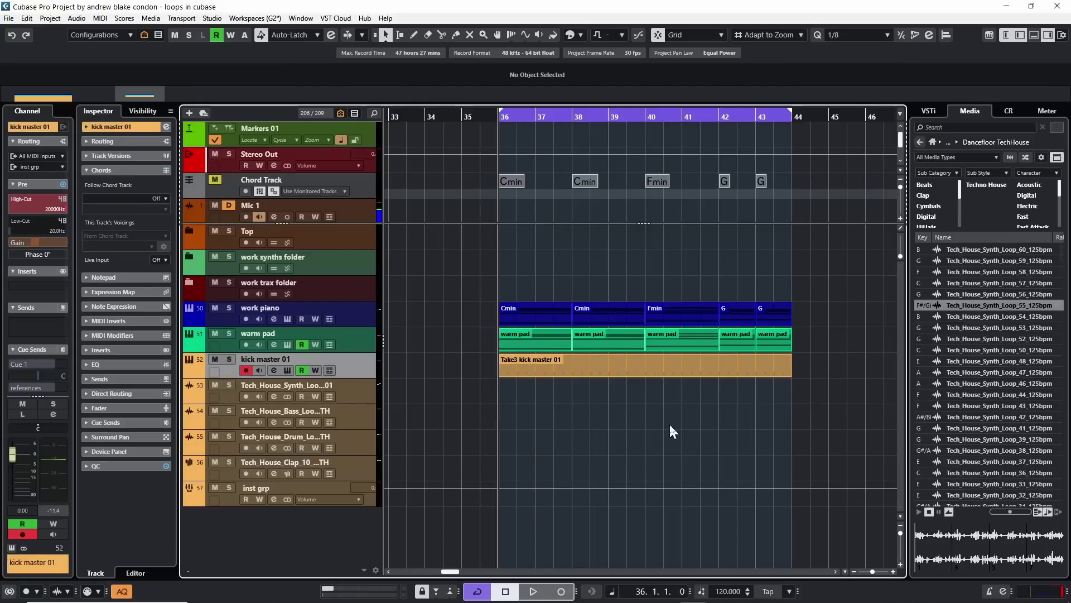
pyautogui.press('space')
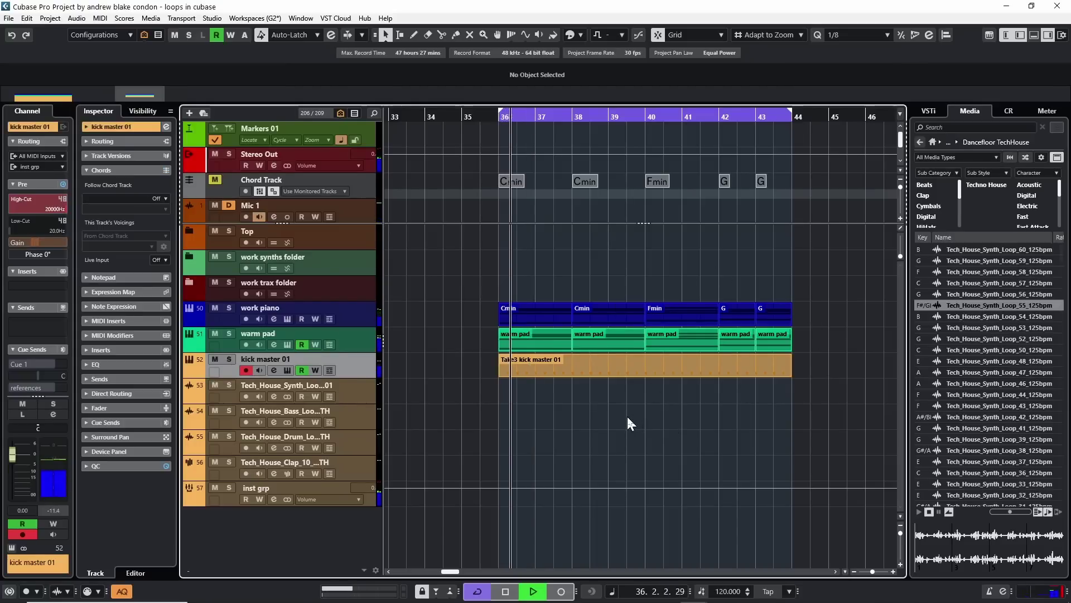
pyautogui.press('space')
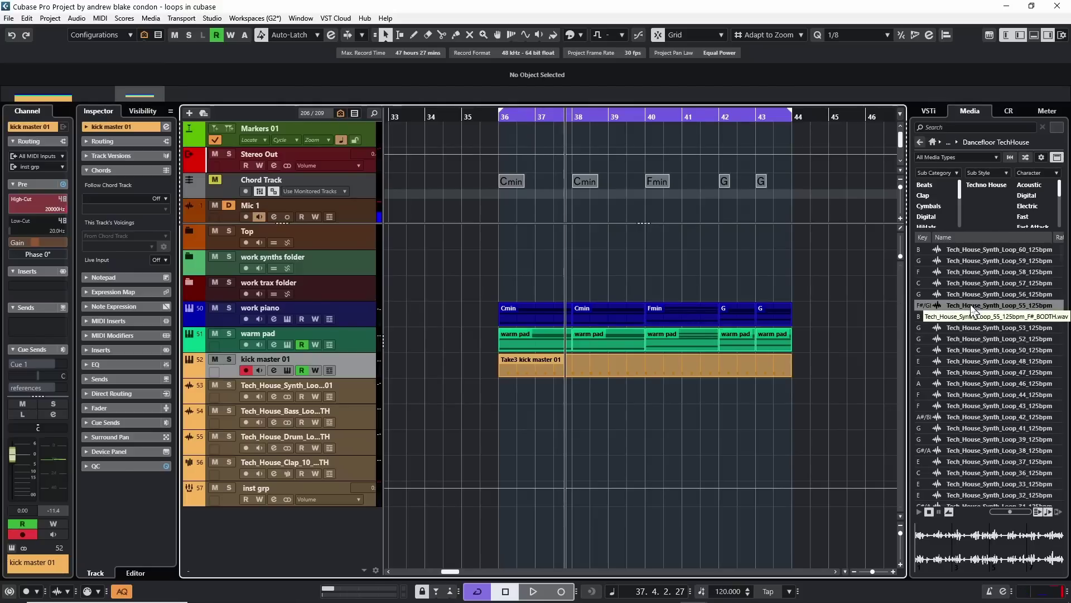
pyautogui.press('space')
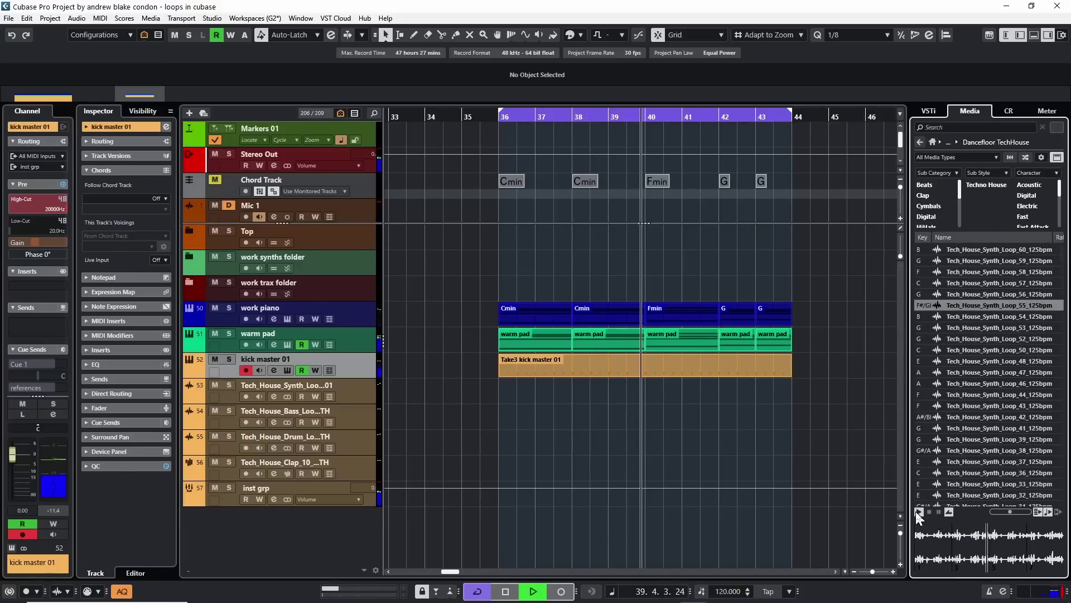
pyautogui.click(919, 512)
pyautogui.press('space')
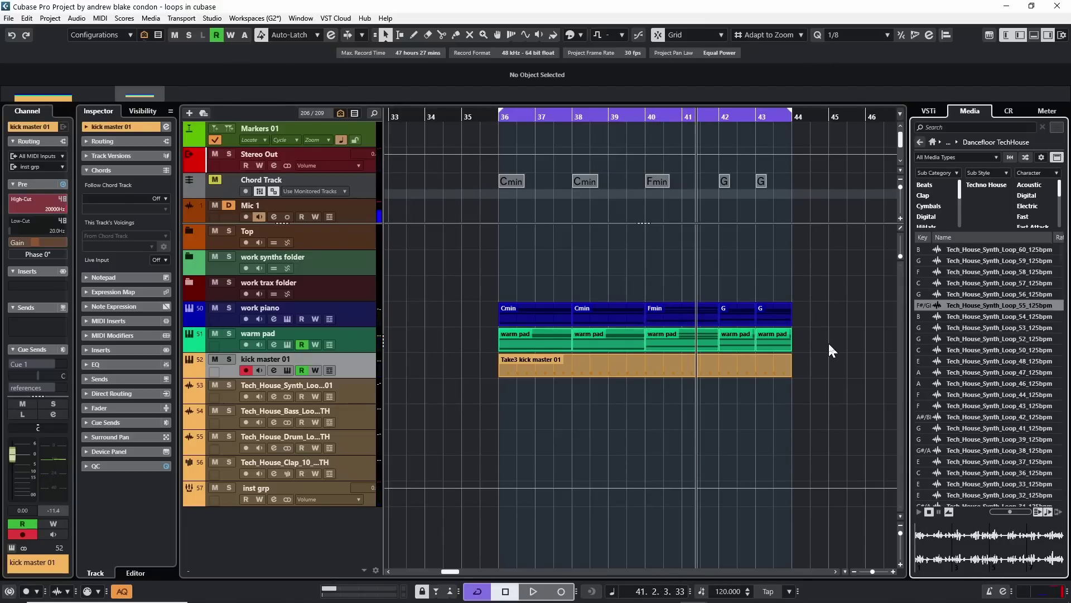
# Set the project root key to C for the chord track arrangement
pyautogui.click(335, 179)
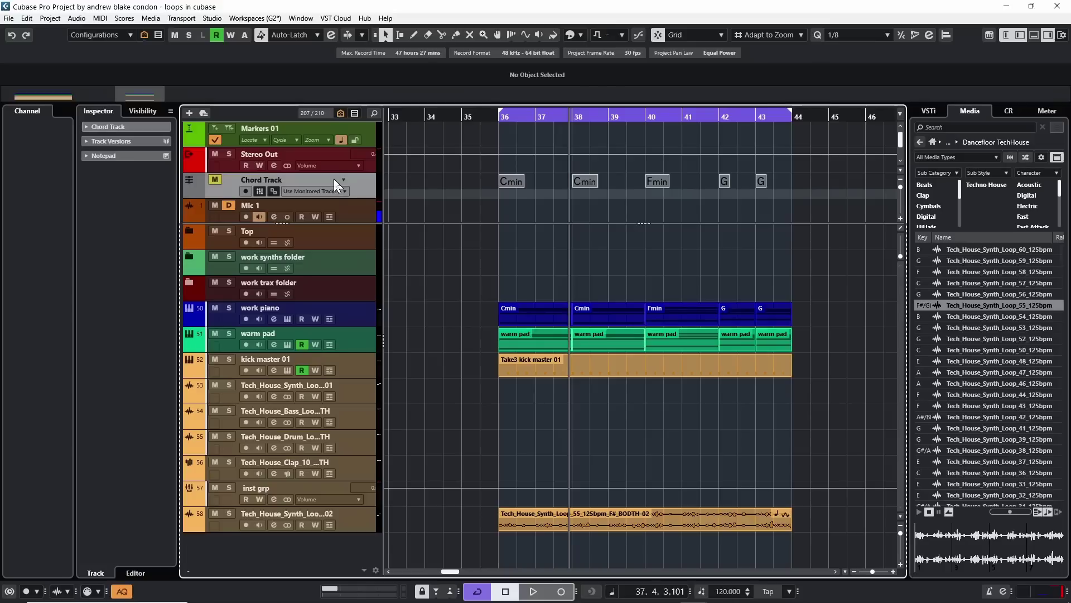
pyautogui.click(261, 191)
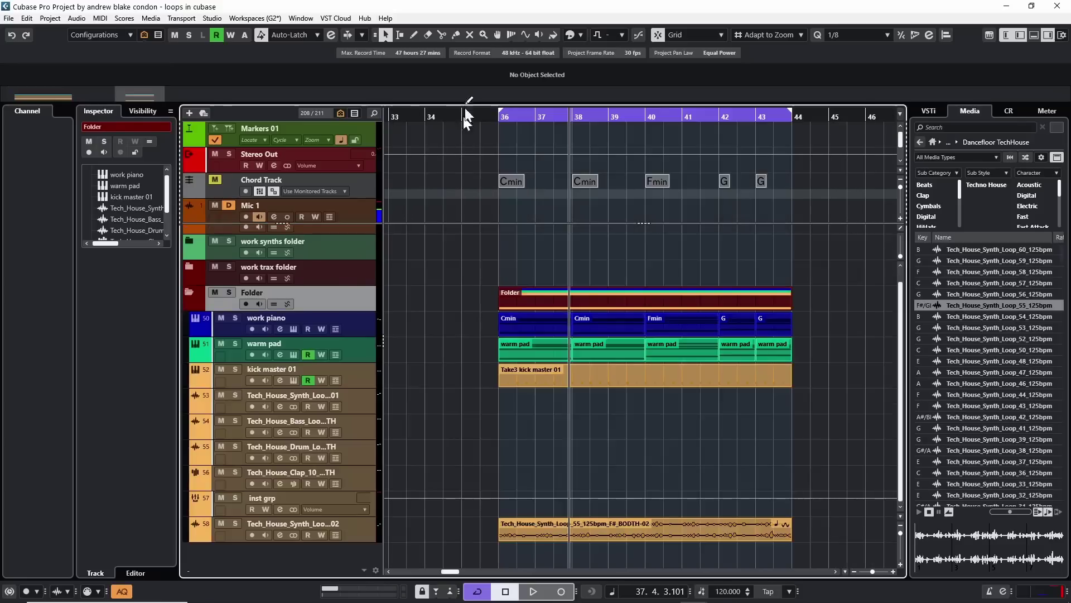
pyautogui.click(611, 34)
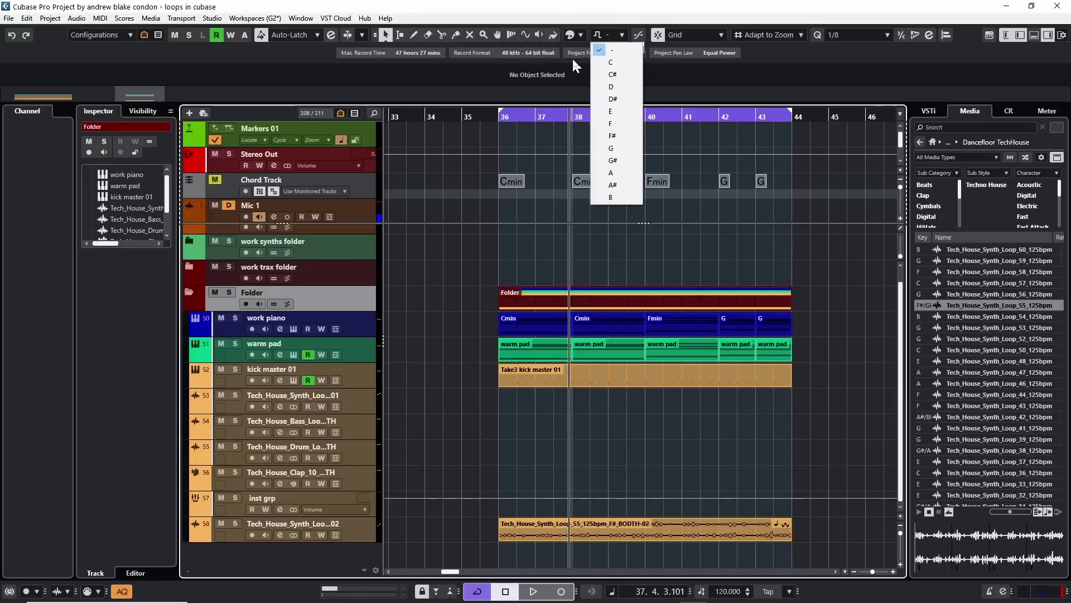
pyautogui.click(624, 63)
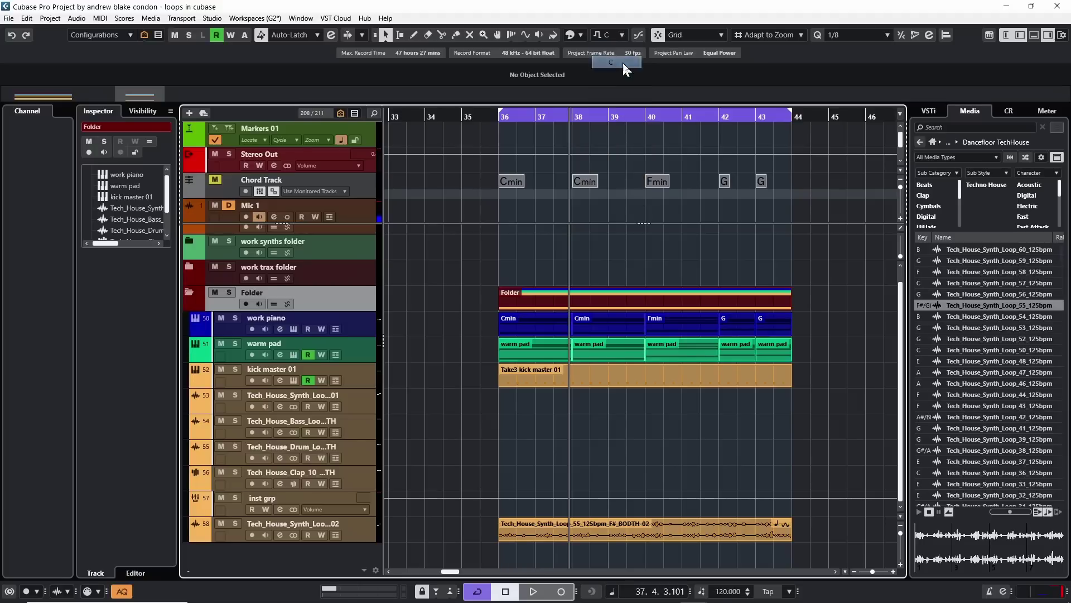
# Play the arrangement with the F# synth loop on track 58 and select that track
pyautogui.press('space')
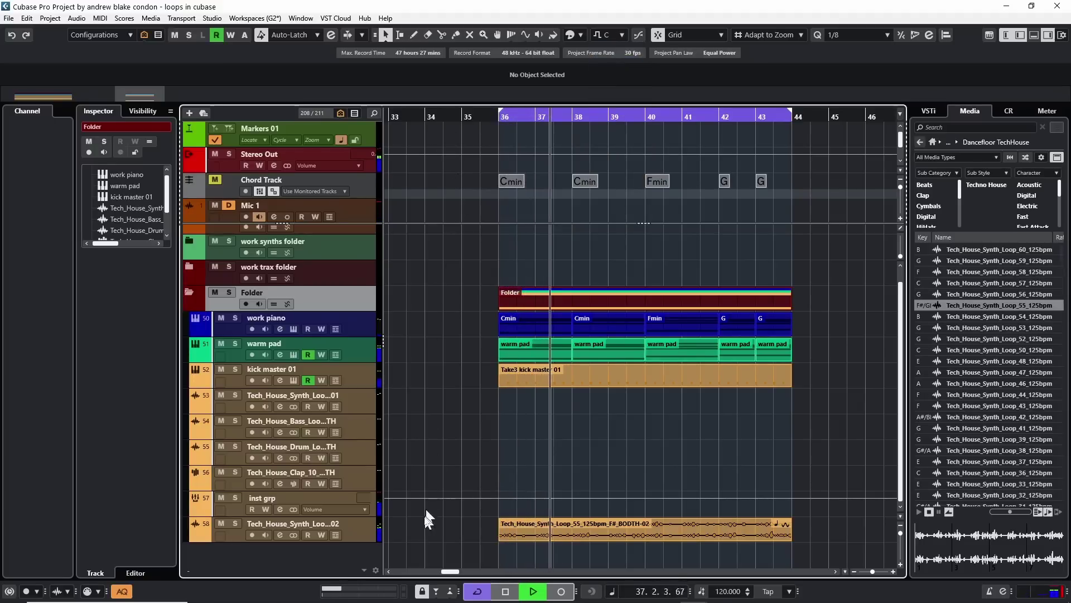
pyautogui.click(362, 536)
pyautogui.press('space')
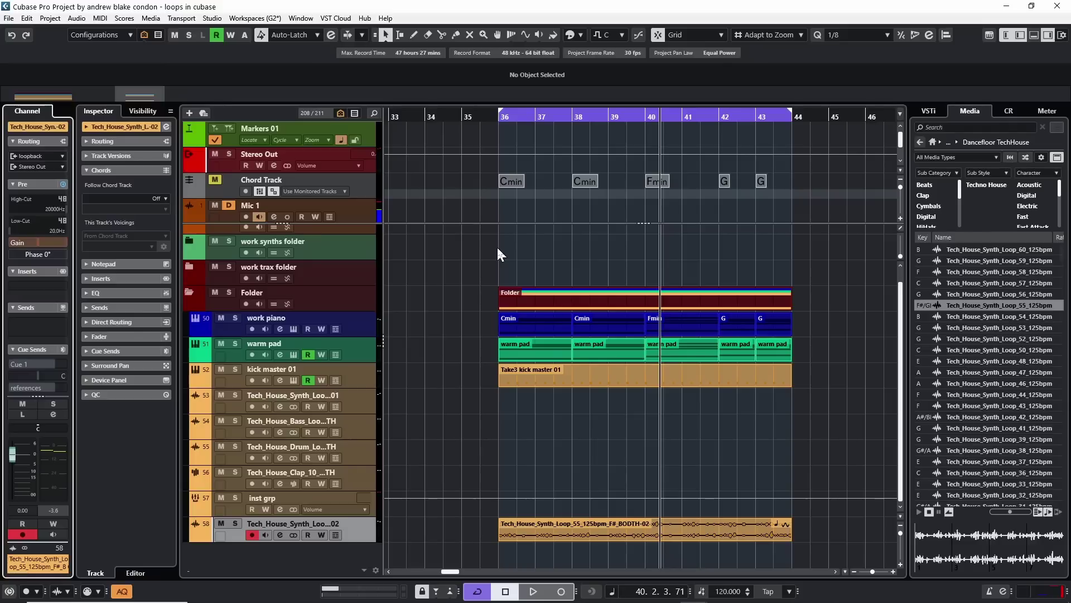
# Try Tech_House_Synth_Loop_54_125bpm on a new track at bar 36 with the arrangement, and undo the added synth loops
pyautogui.click(958, 317)
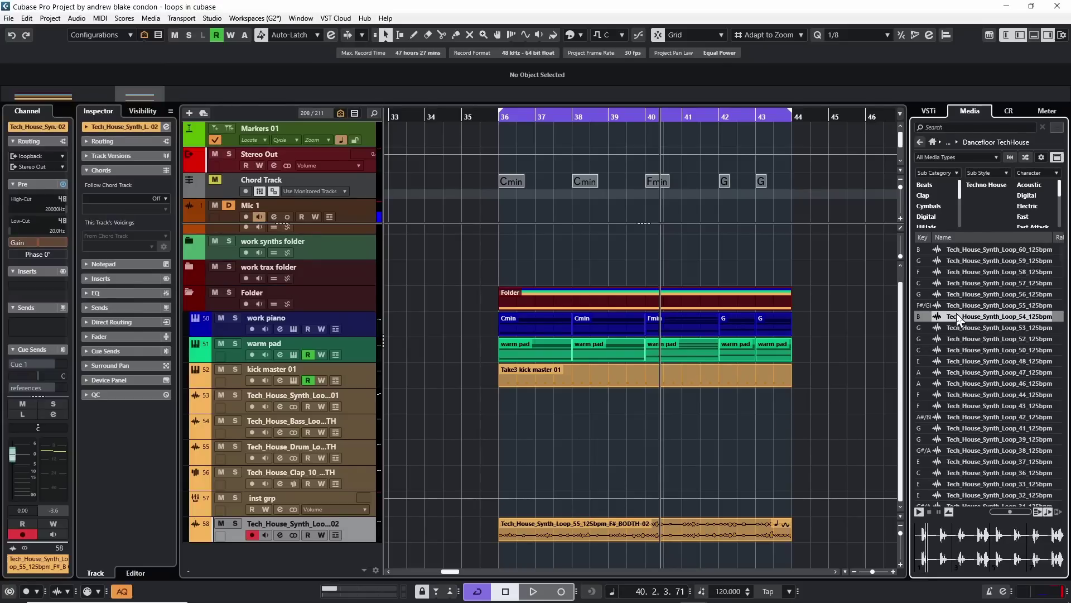
pyautogui.moveTo(958, 317); pyautogui.dragTo(494, 558)
pyautogui.press('space')
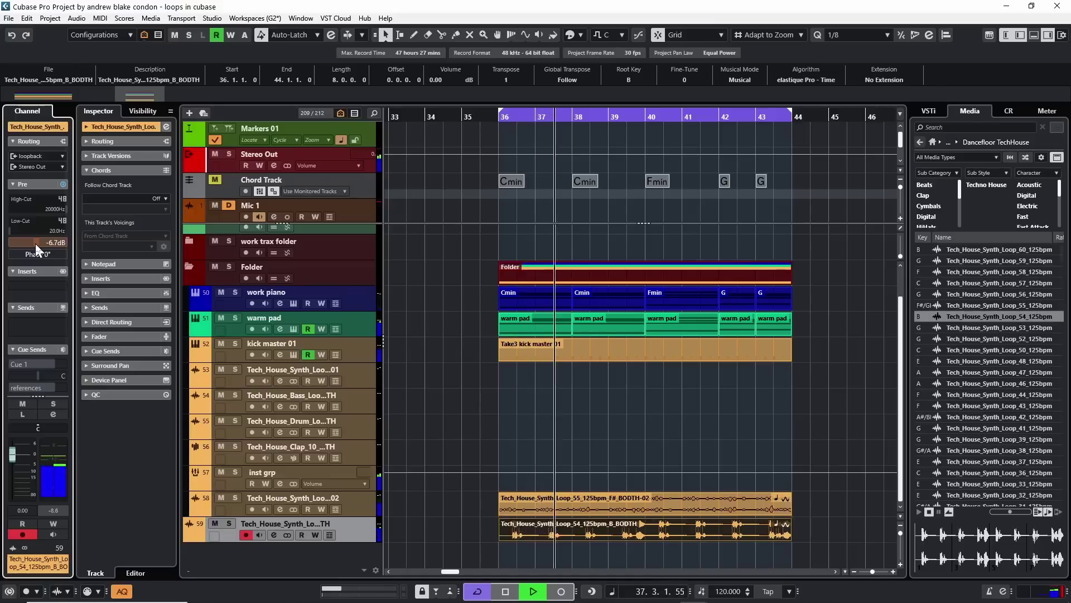
pyautogui.press('space')
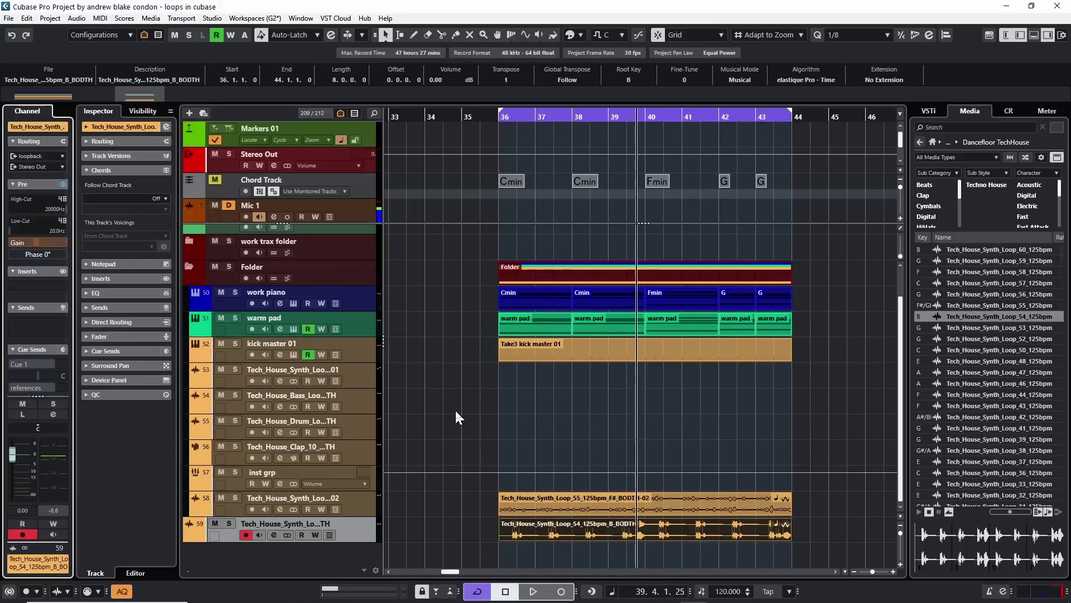
pyautogui.hotkey('ctrl', 'z')
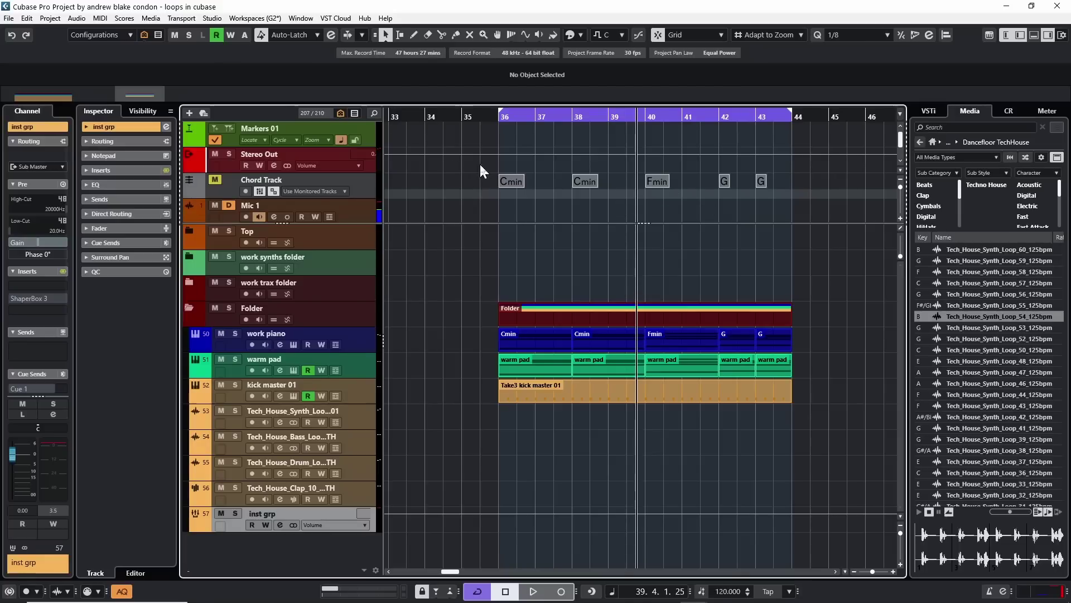
# Change the C minor chords at bars 36 and 38 and the F minor chord at bar 40 to major on the chord track
pyautogui.doubleClick(514, 184)
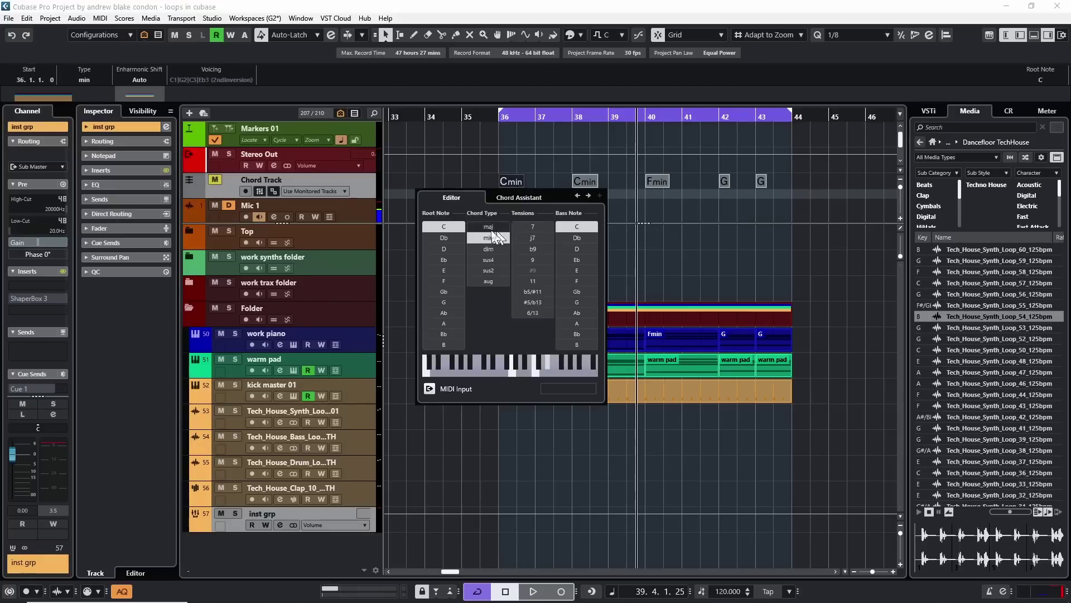
pyautogui.click(488, 227)
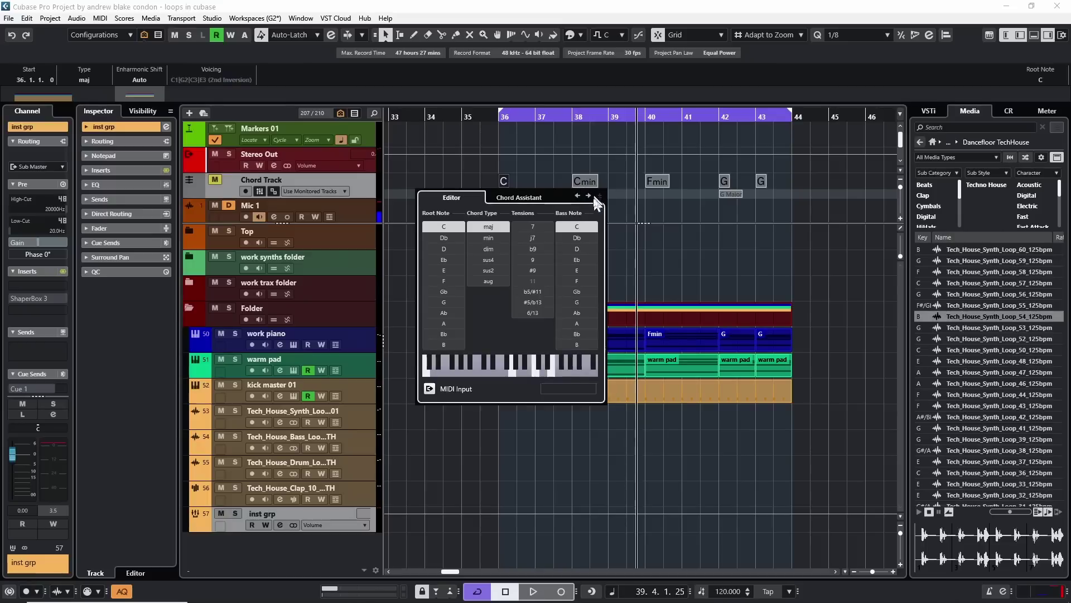
pyautogui.doubleClick(657, 182)
pyautogui.click(636, 227)
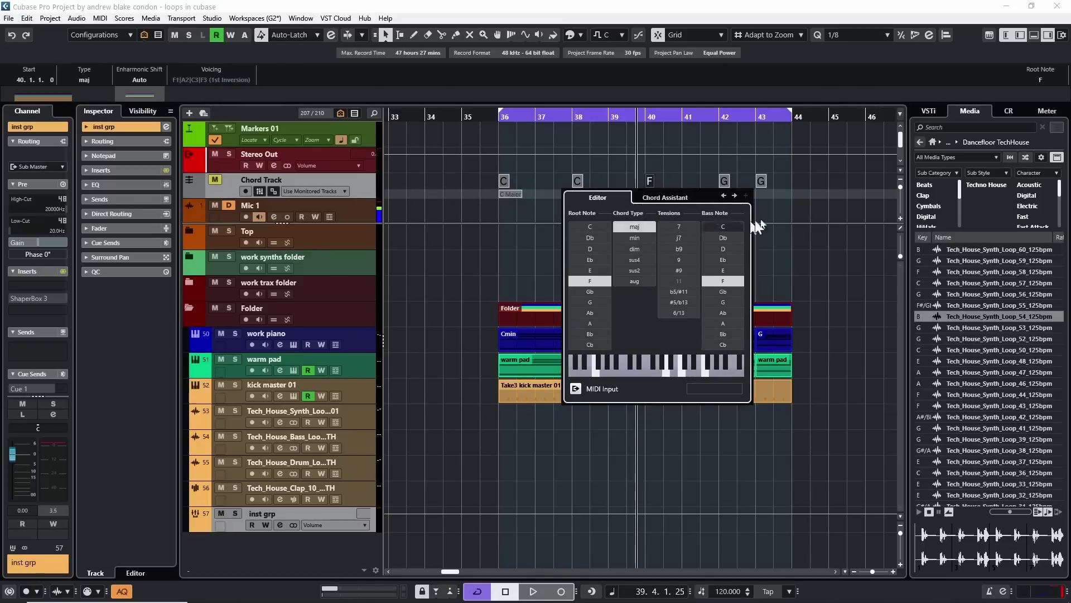
# Close the chord editor and play the piano, pad and kick parts with the major chord progression
pyautogui.click(479, 375)
pyautogui.press('space')
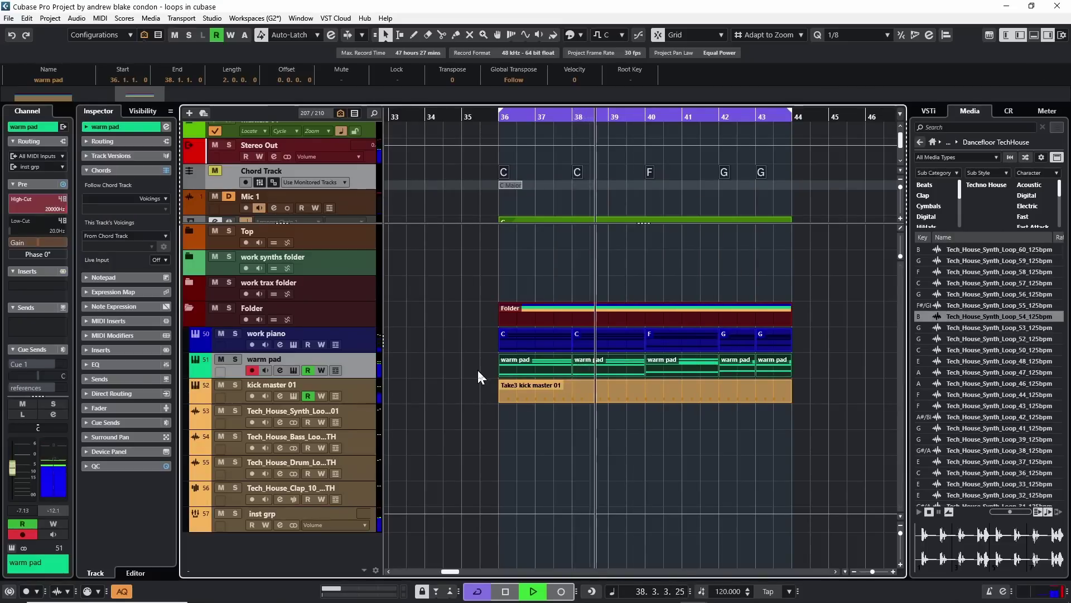
pyautogui.press('space')
# Add Tech_House_Synth_Loop_55_125bpm on a new track at bar 36 and play it with the major chords
pyautogui.click(999, 305)
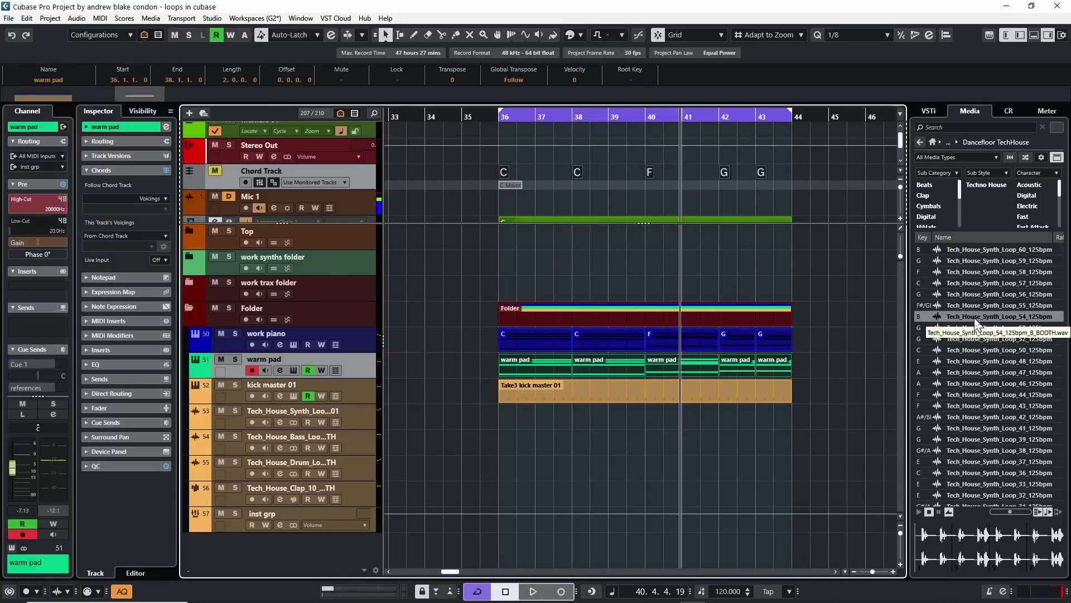
pyautogui.doubleClick(998, 305)
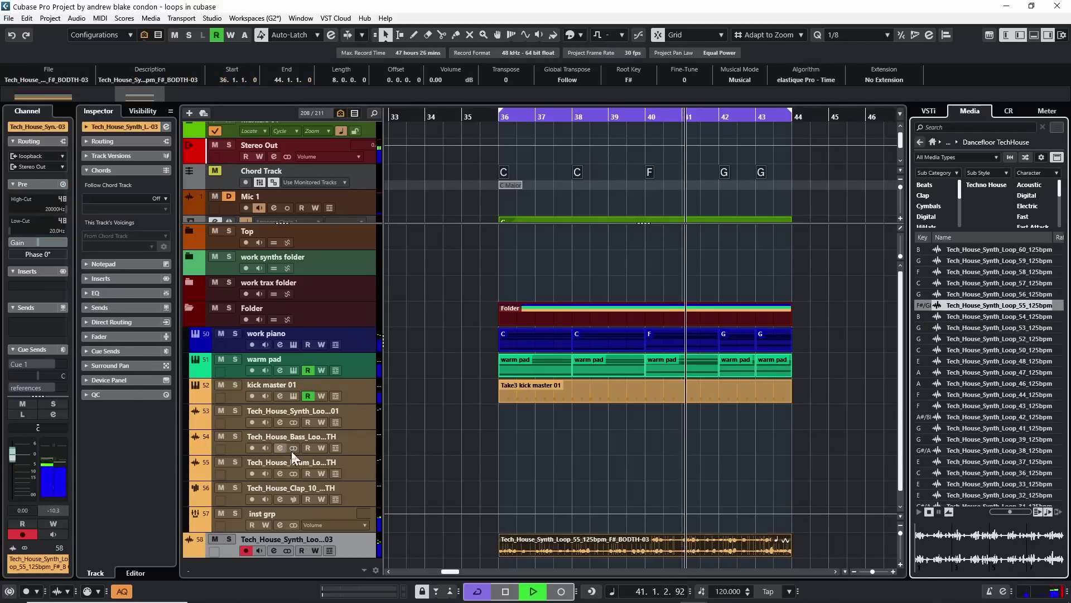
pyautogui.click(453, 456)
pyautogui.press('space')
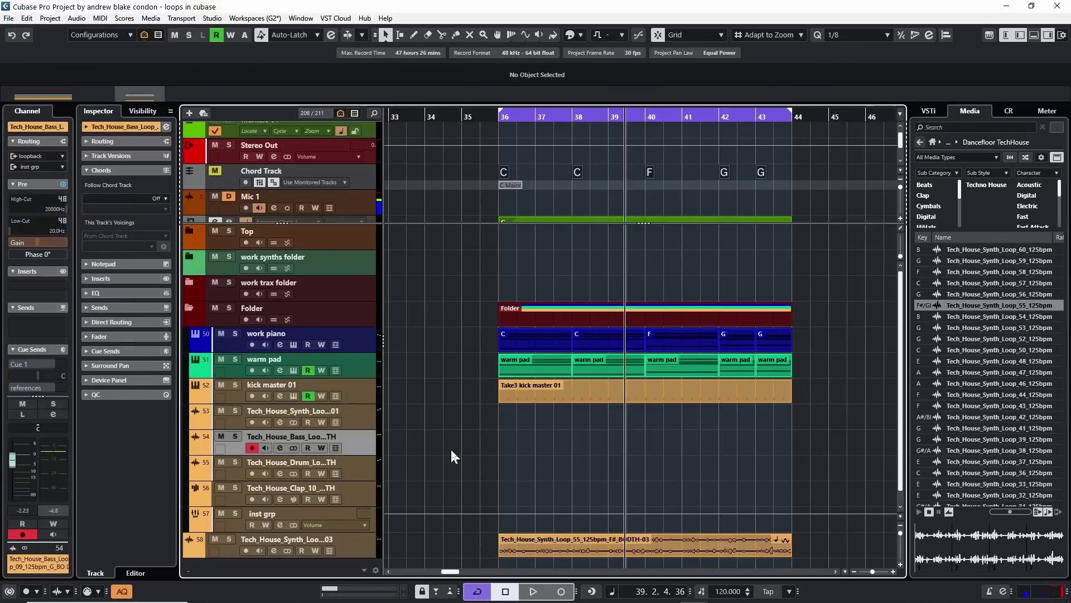
# Make the Tech_House_Synth_Loop_55 track at bar 36 follow the chord track in Chords mode, using Follow Directly
pyautogui.scroll(-1, 447, 432)
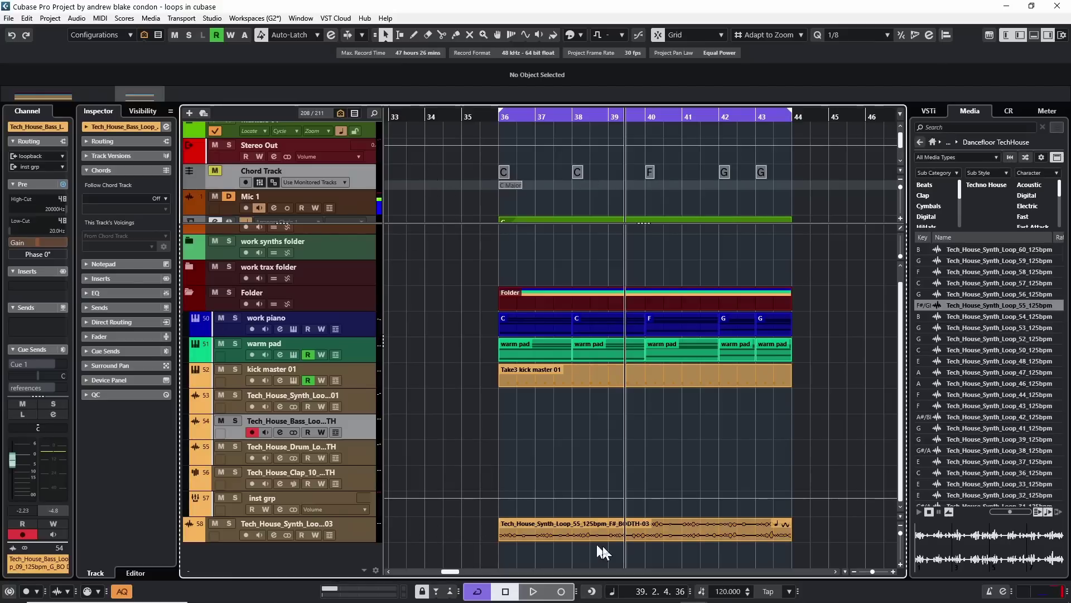
pyautogui.click(358, 534)
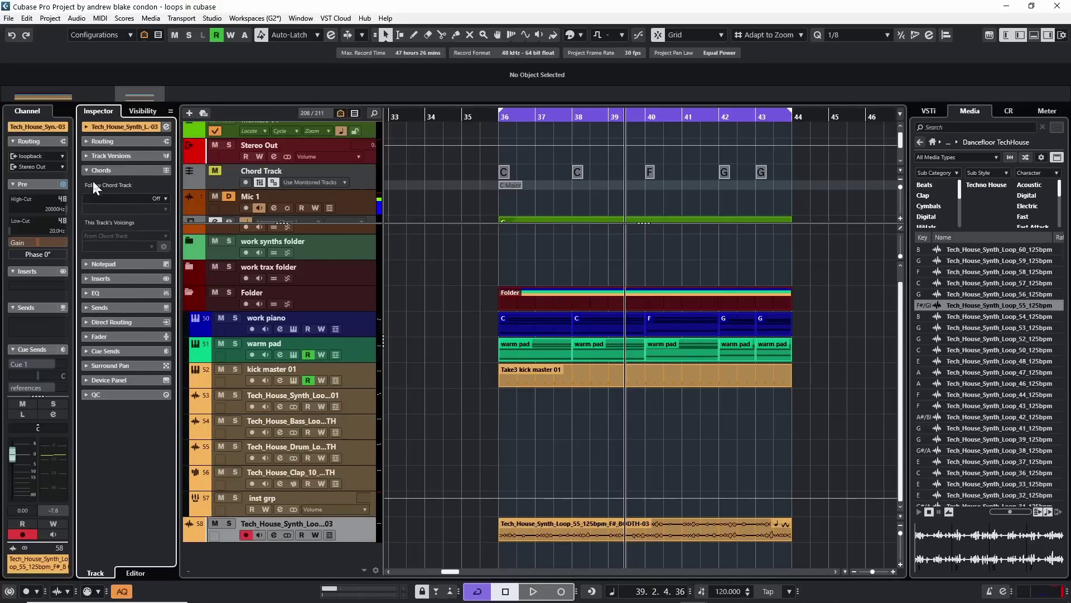
pyautogui.click(127, 200)
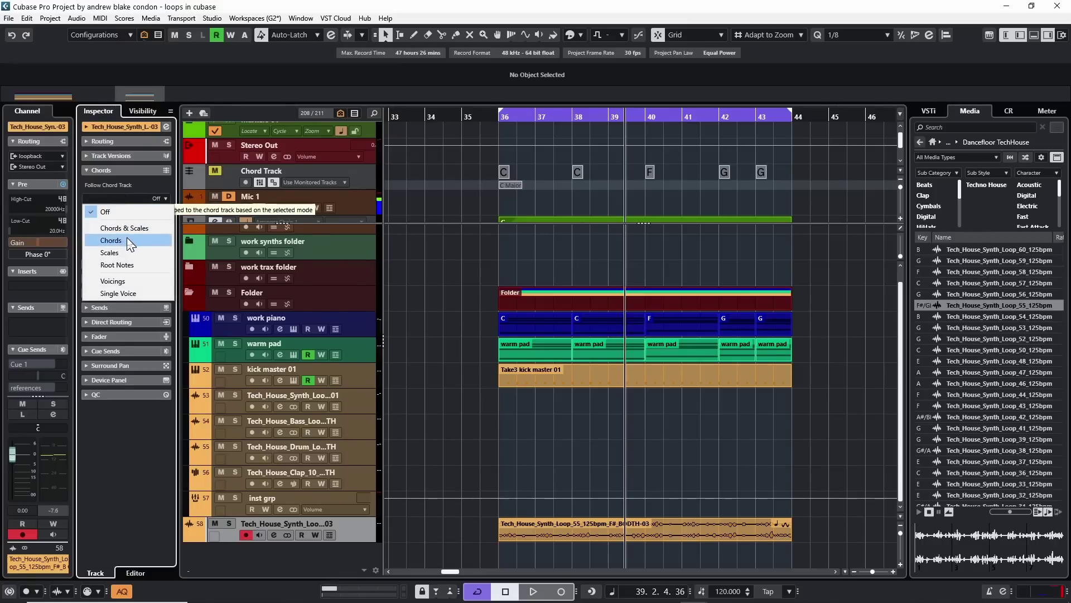
pyautogui.click(111, 240)
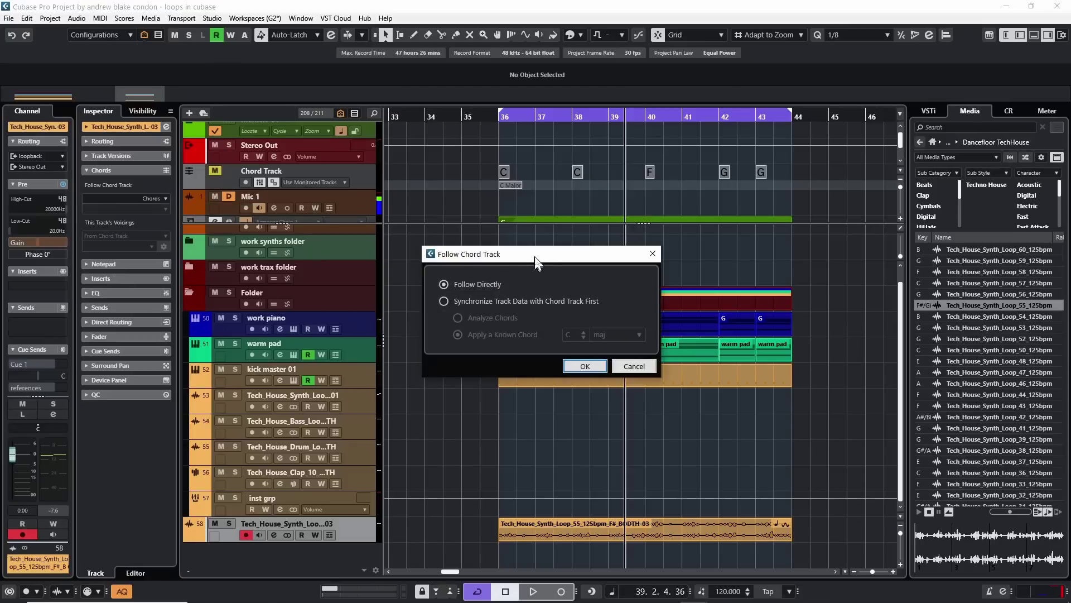
pyautogui.moveTo(534, 264); pyautogui.dragTo(515, 276)
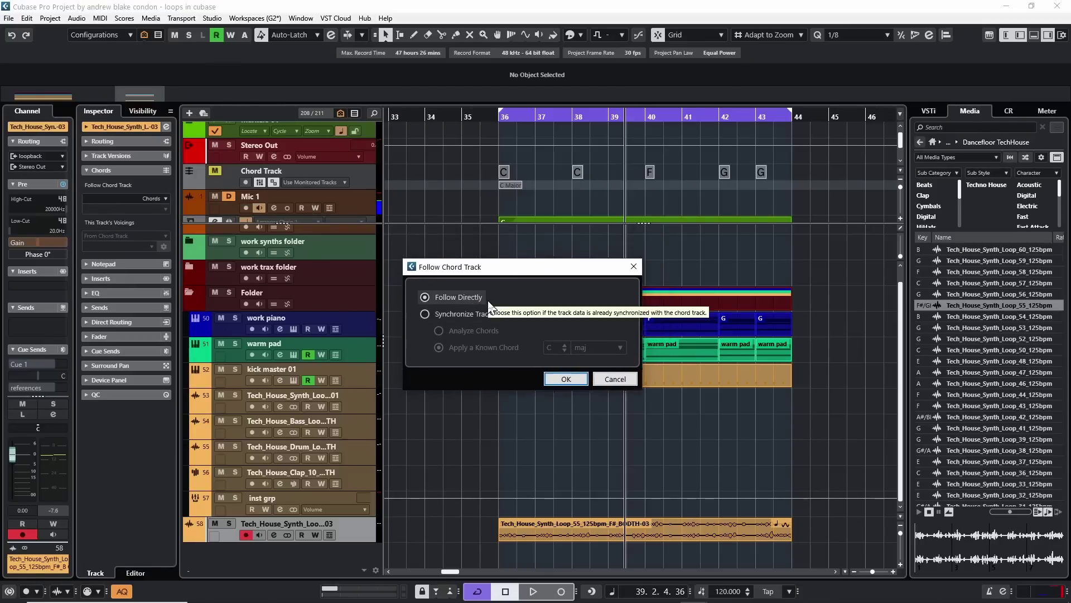
pyautogui.click(561, 379)
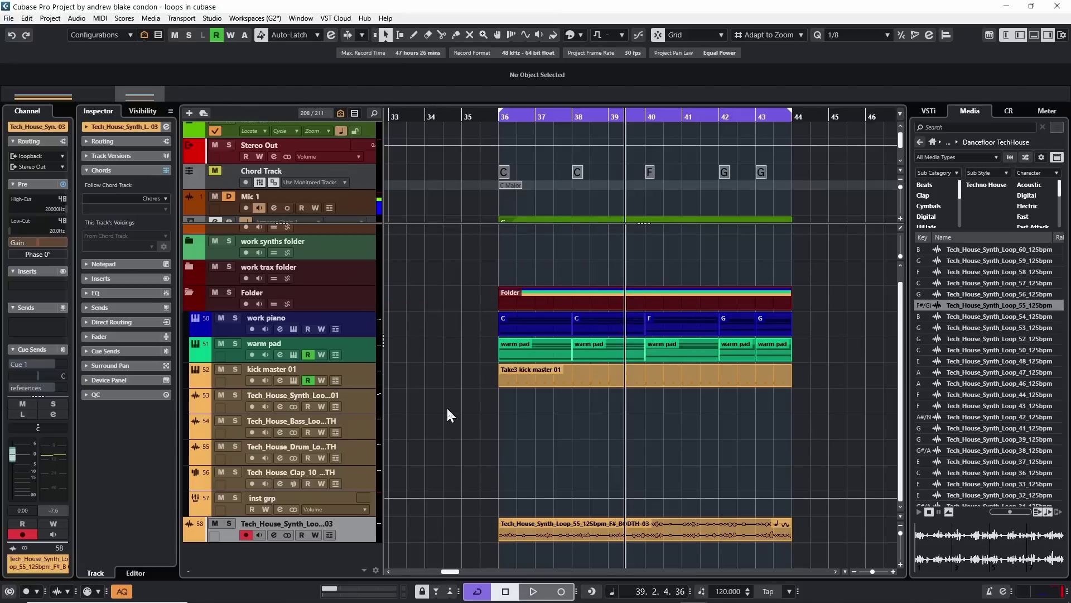
# Play the chord-following synth loop with the piano, pad and kick from its start at bar 36
pyautogui.click(608, 525)
pyautogui.press('l')
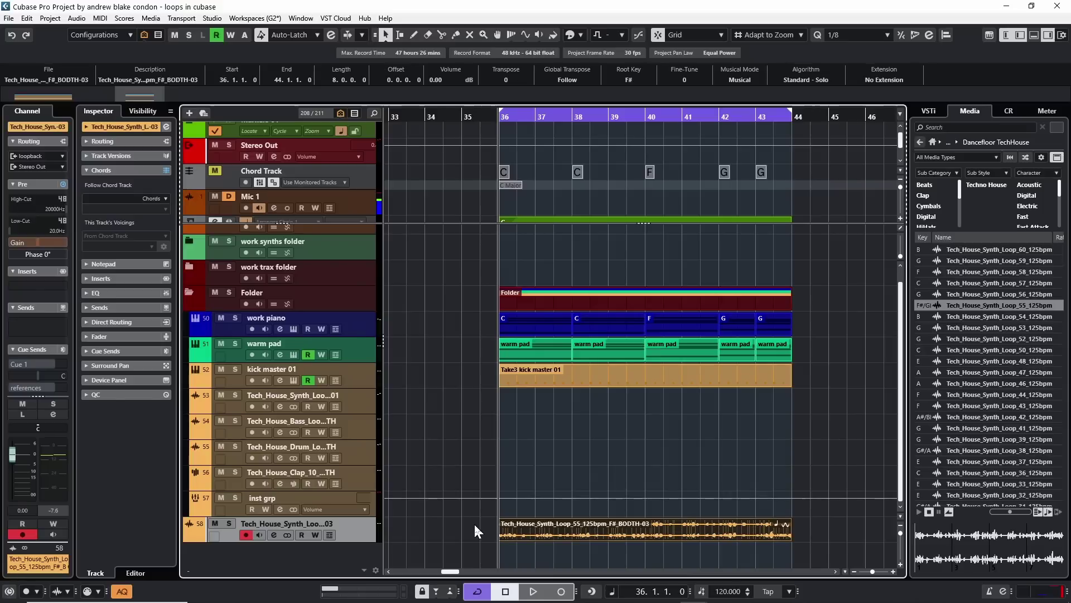
pyautogui.press('space')
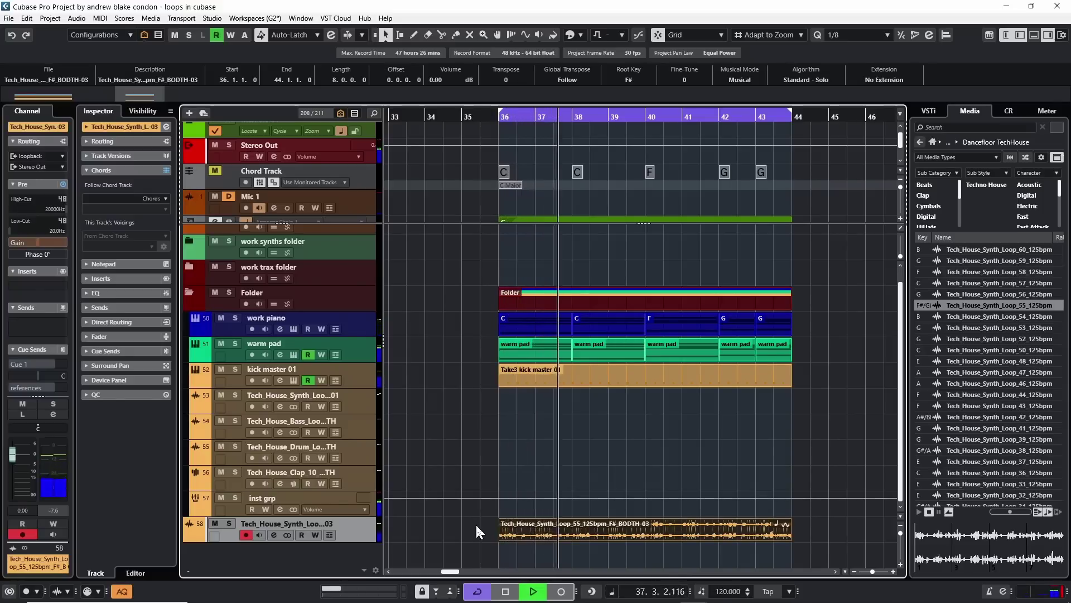
pyautogui.press('space')
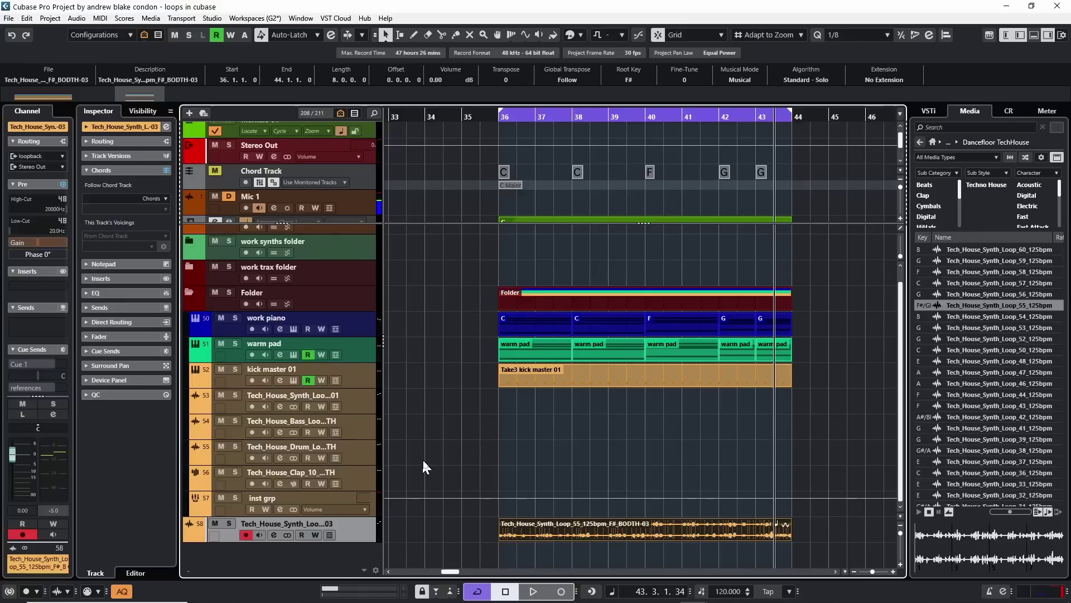
# Open the Tech_House_Synth_Loop_55 event in the Sample Editor and step through its pitch segments in bars 36 and 37
pyautogui.doubleClick(635, 530)
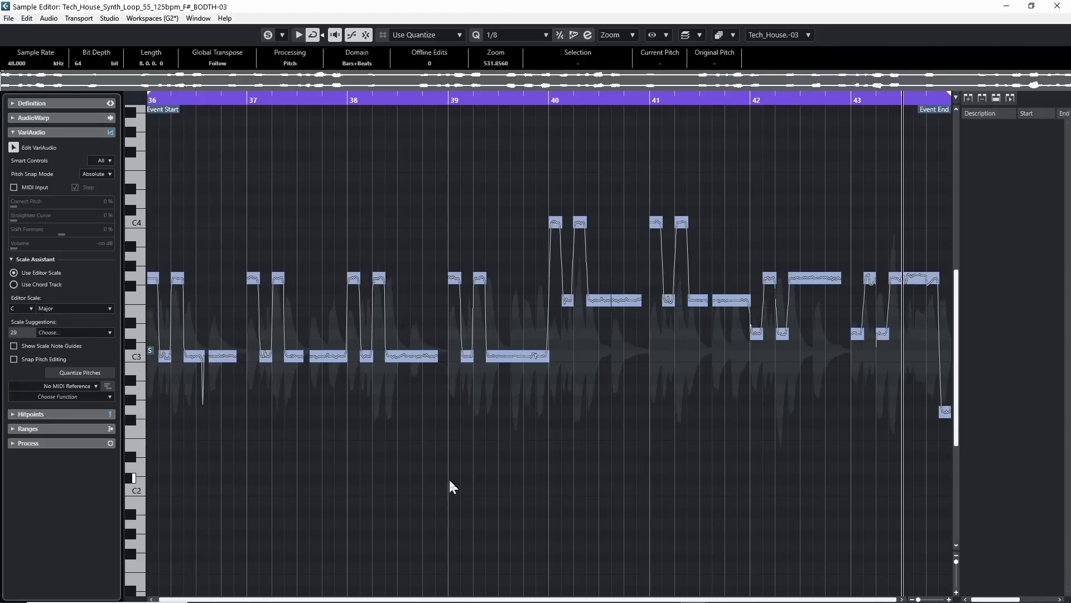
pyautogui.moveTo(221, 362)
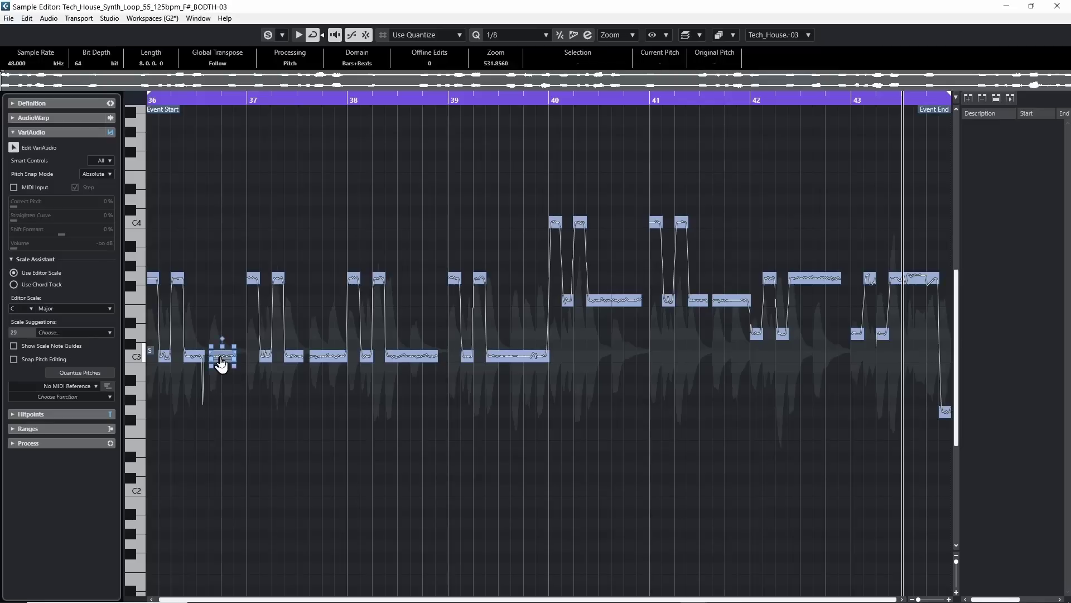
pyautogui.click(221, 362)
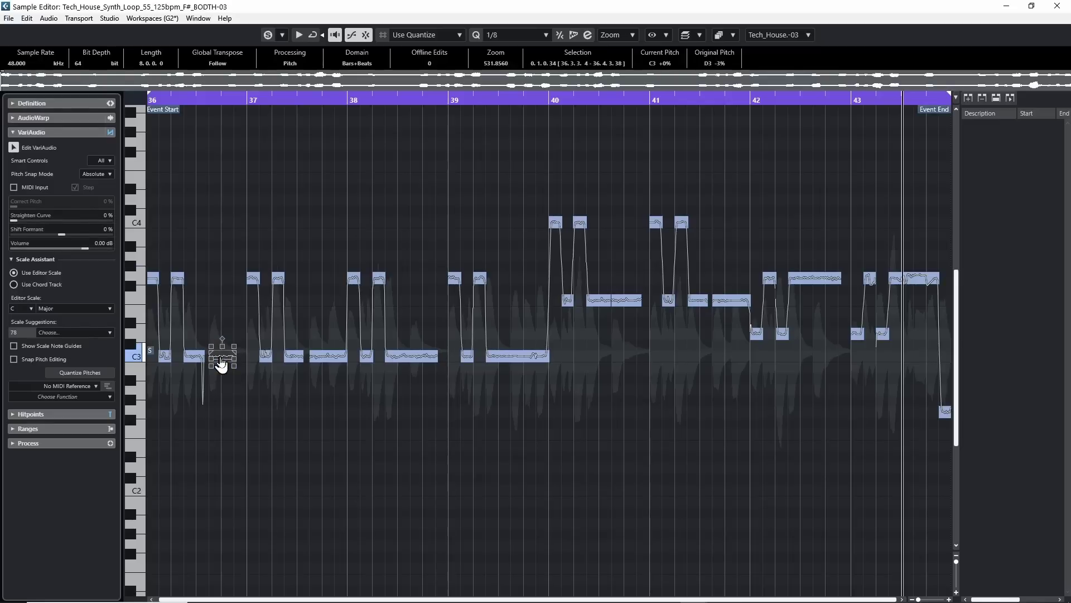
pyautogui.press('Right')
pyautogui.press('Right')
pyautogui.press('Right')
pyautogui.press('Right')
pyautogui.press('Right')
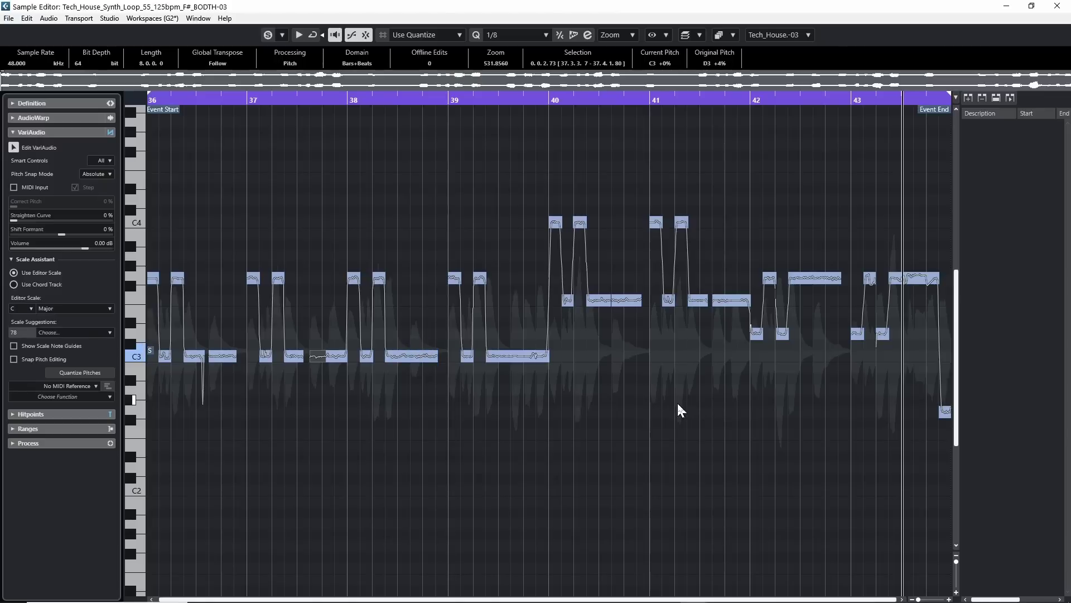
pyautogui.scroll(3, 647, 410)
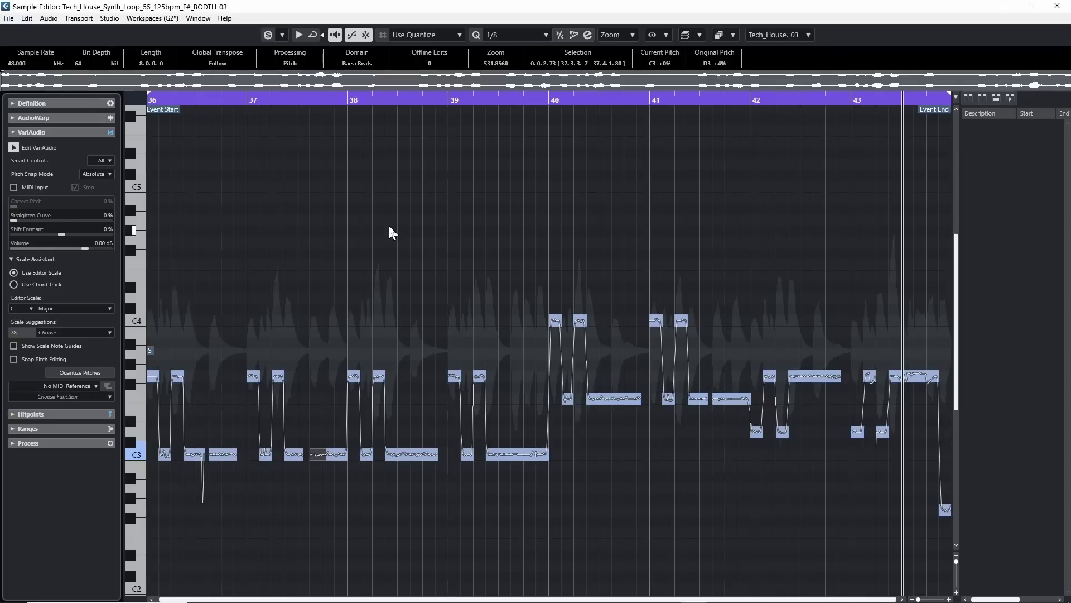
# Raise the last F3 pitch segment in bar 40 to A#3 and close the Sample Editor
pyautogui.click(628, 399)
pyautogui.click(628, 407)
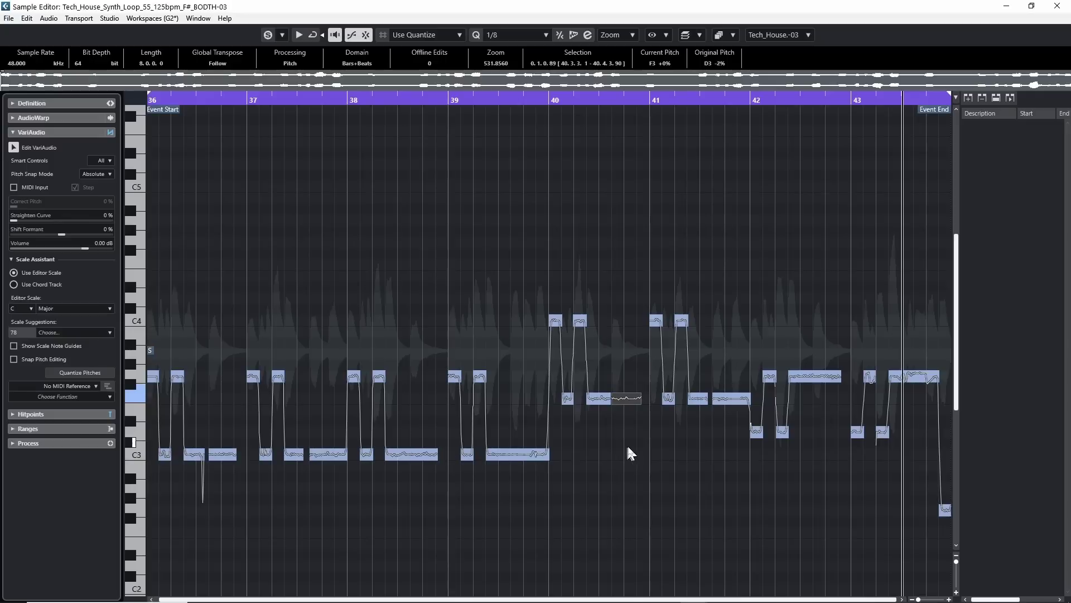
pyautogui.press('Up')
pyautogui.press('Up')
pyautogui.press('Up')
pyautogui.press('Up')
pyautogui.press('Up')
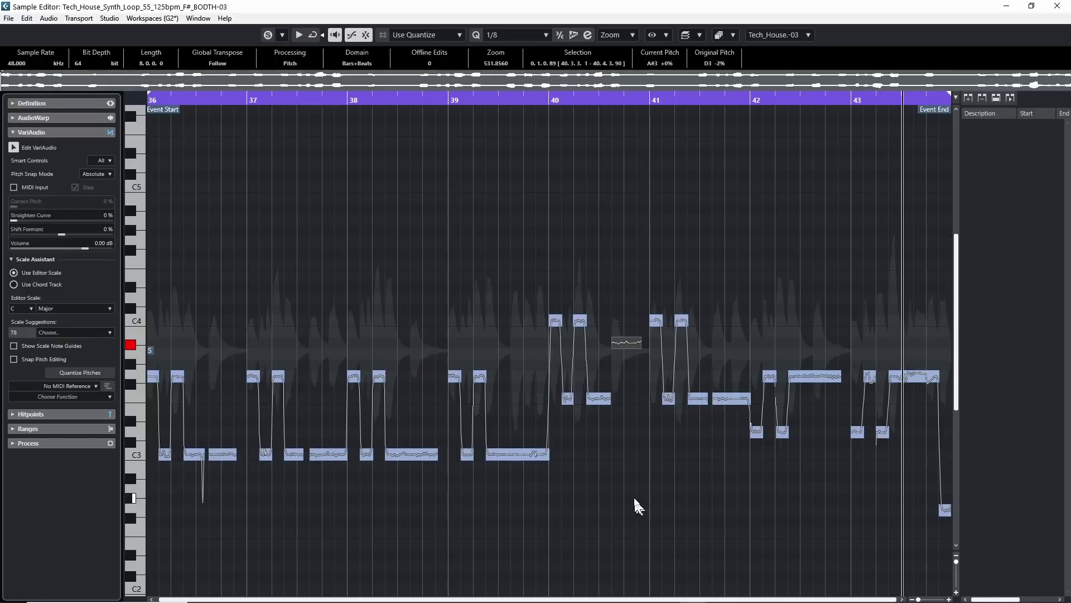
pyautogui.press('Escape')
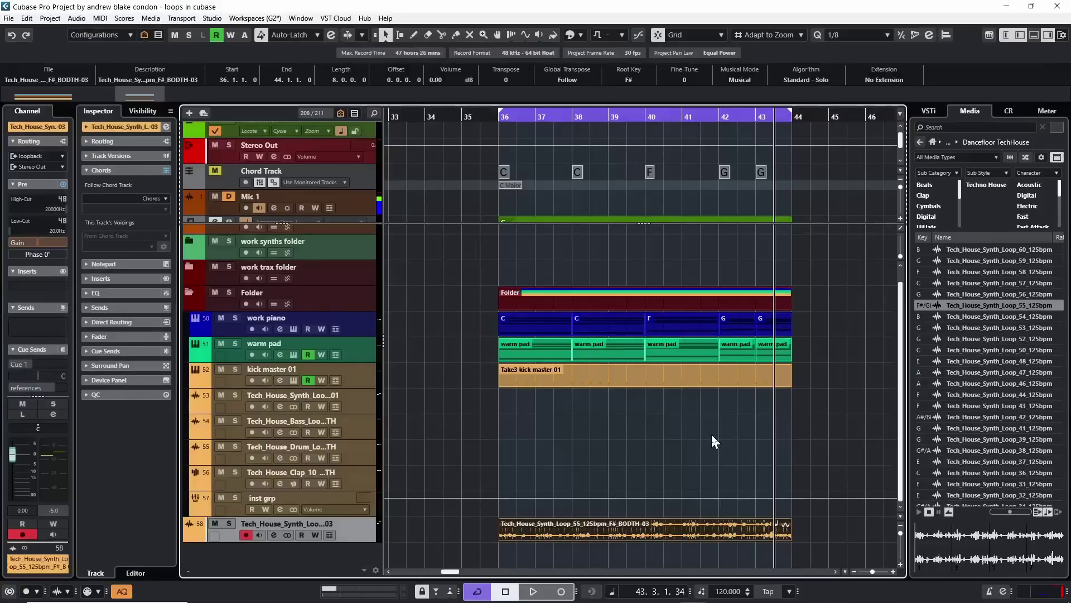
pyautogui.click(486, 448)
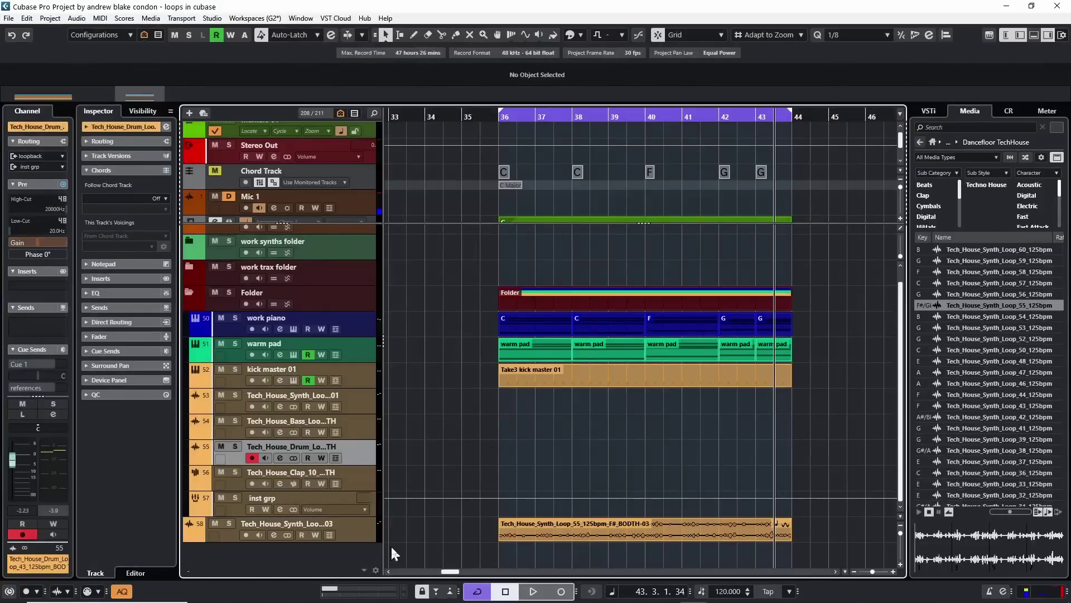
pyautogui.click(356, 531)
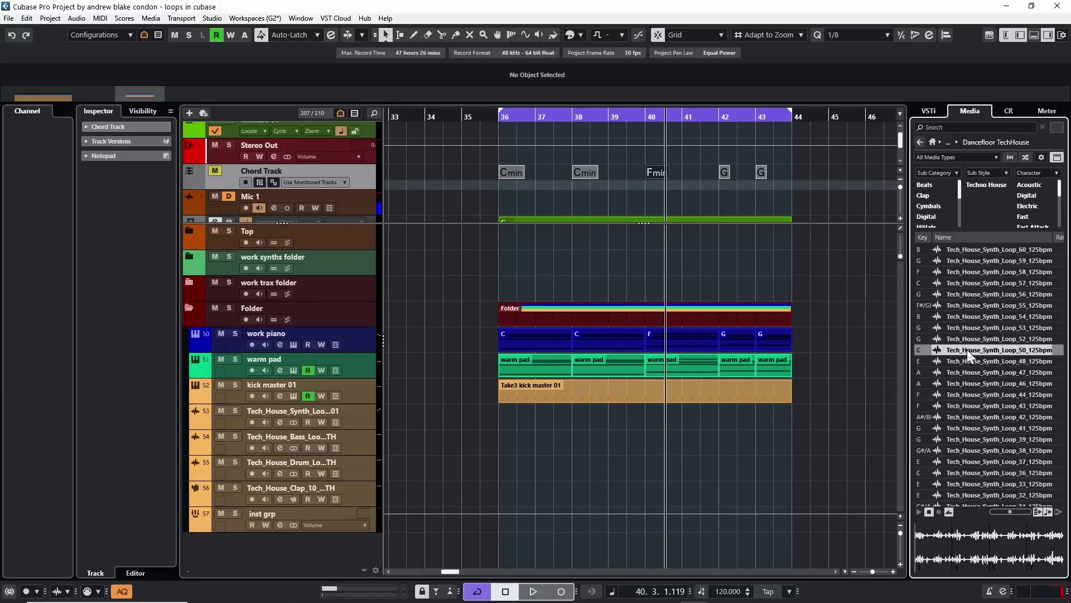
# Set the project root key to C
pyautogui.click(982, 534)
pyautogui.click(596, 36)
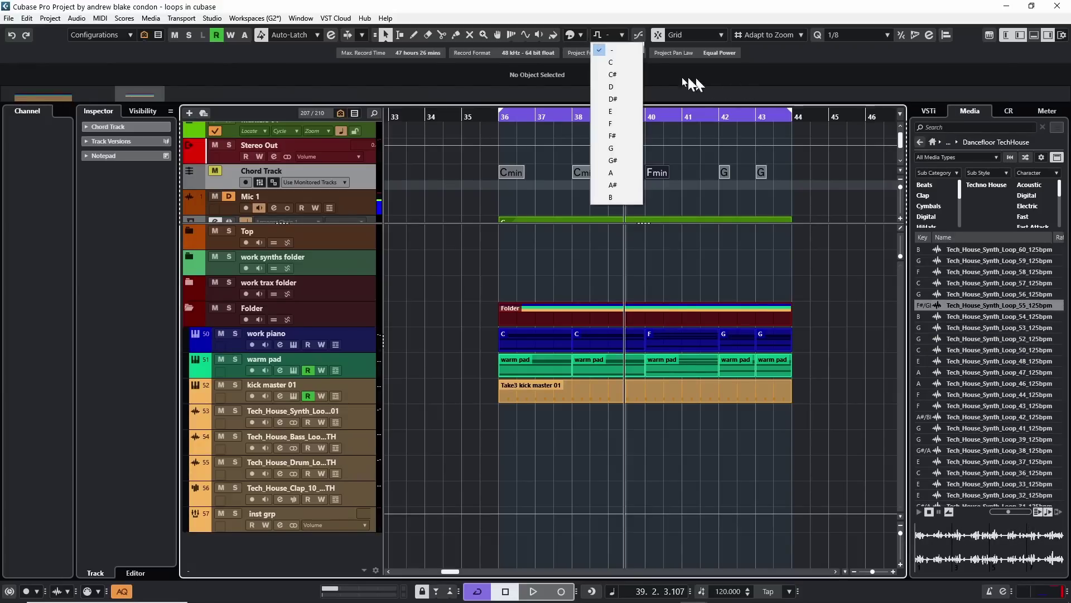
pyautogui.click(612, 62)
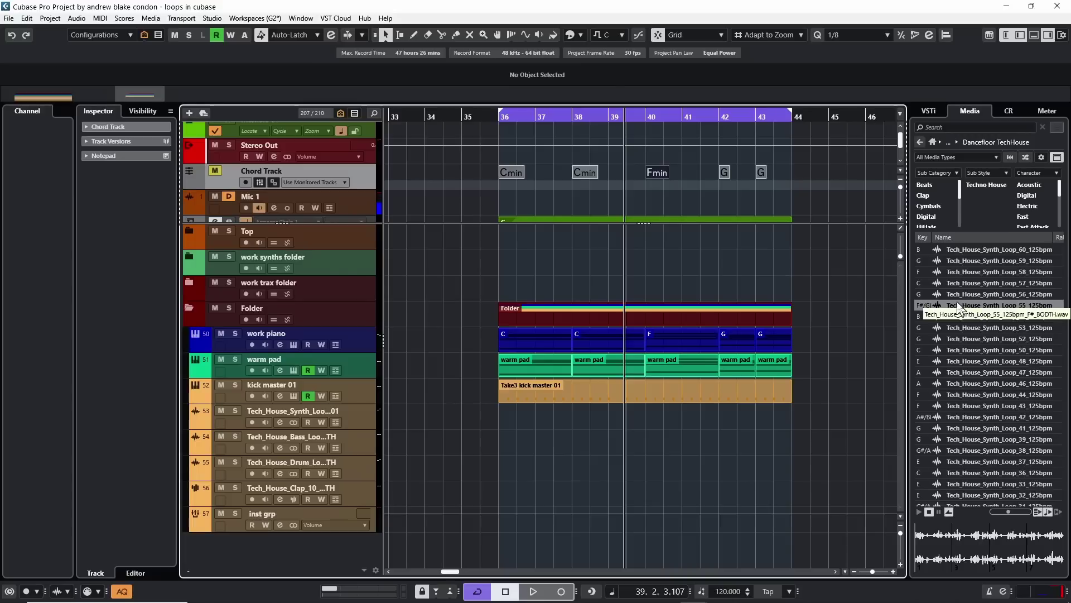
# Audition Tech_House_Synth_Loop_55, 54, 53, 52 and 50 from the library along with the playing arrangement
pyautogui.click(970, 307)
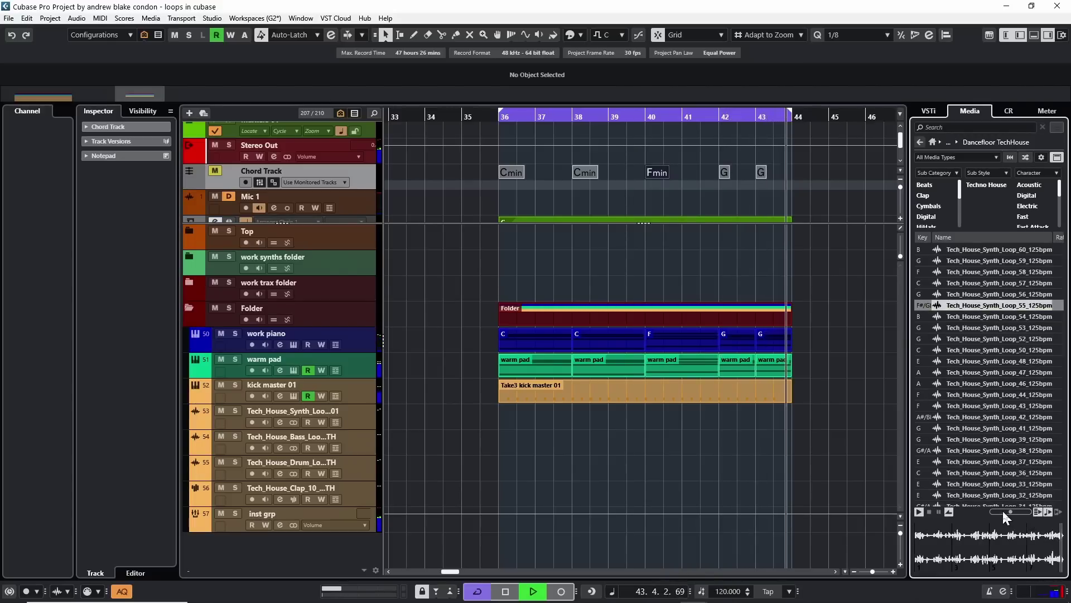
pyautogui.press('space')
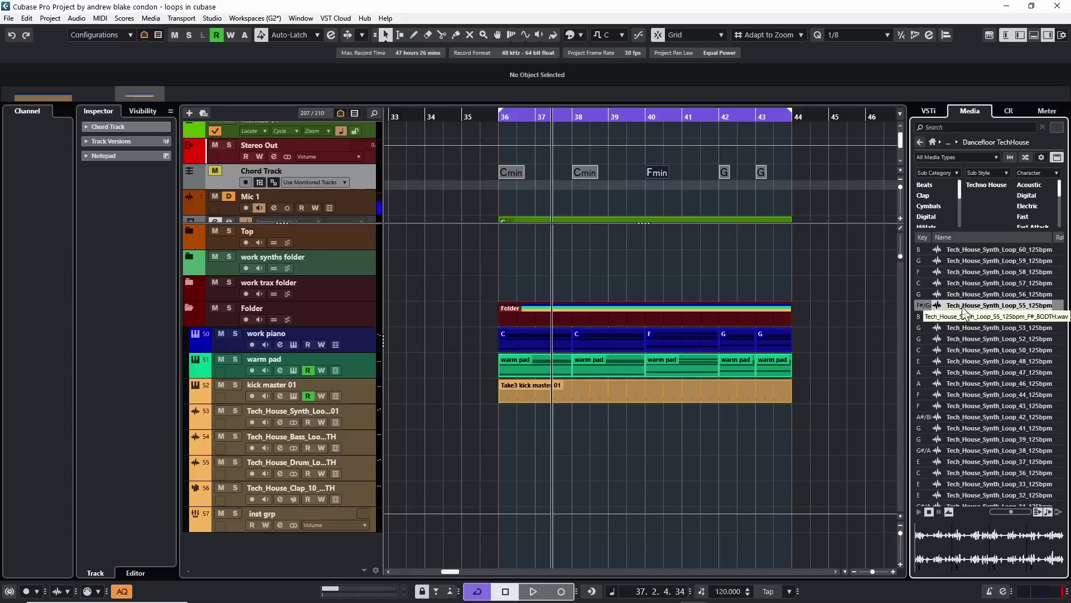
pyautogui.press('Down')
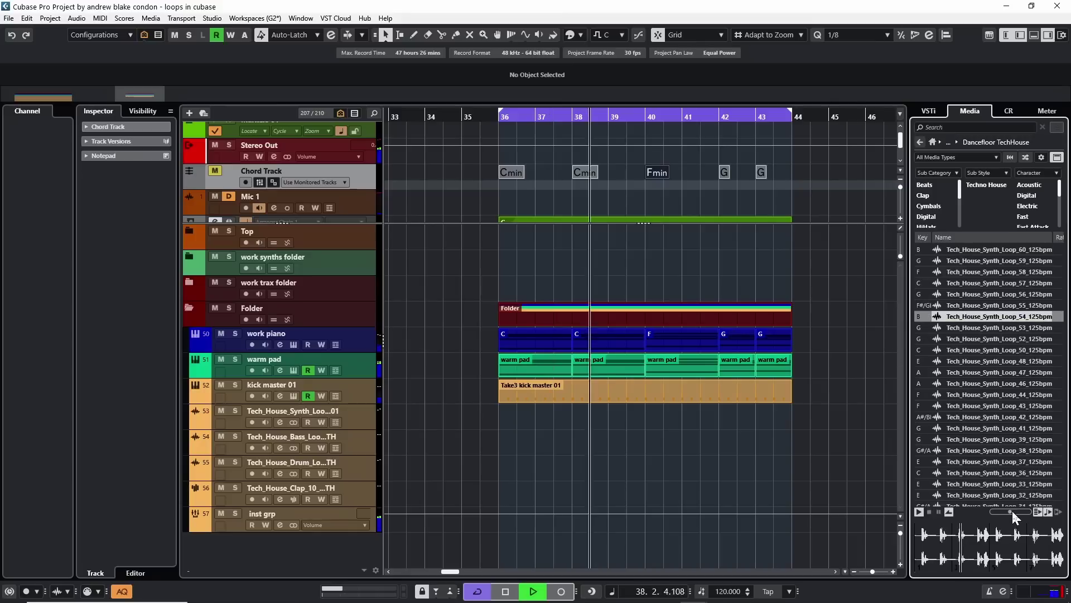
pyautogui.press('space')
pyautogui.press('Down')
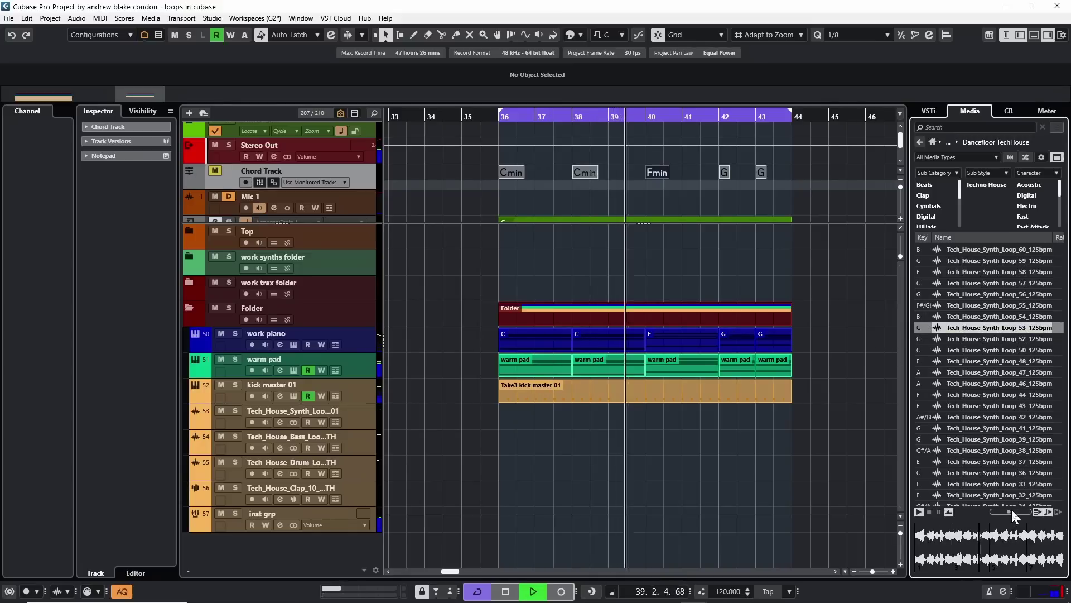
pyautogui.press('Down')
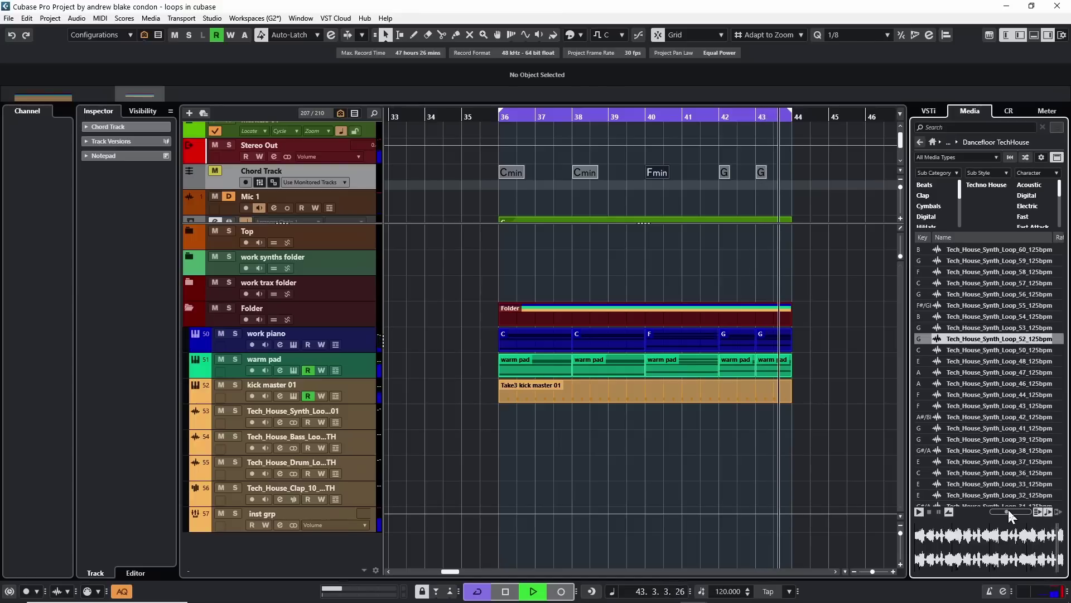
pyautogui.press('Down')
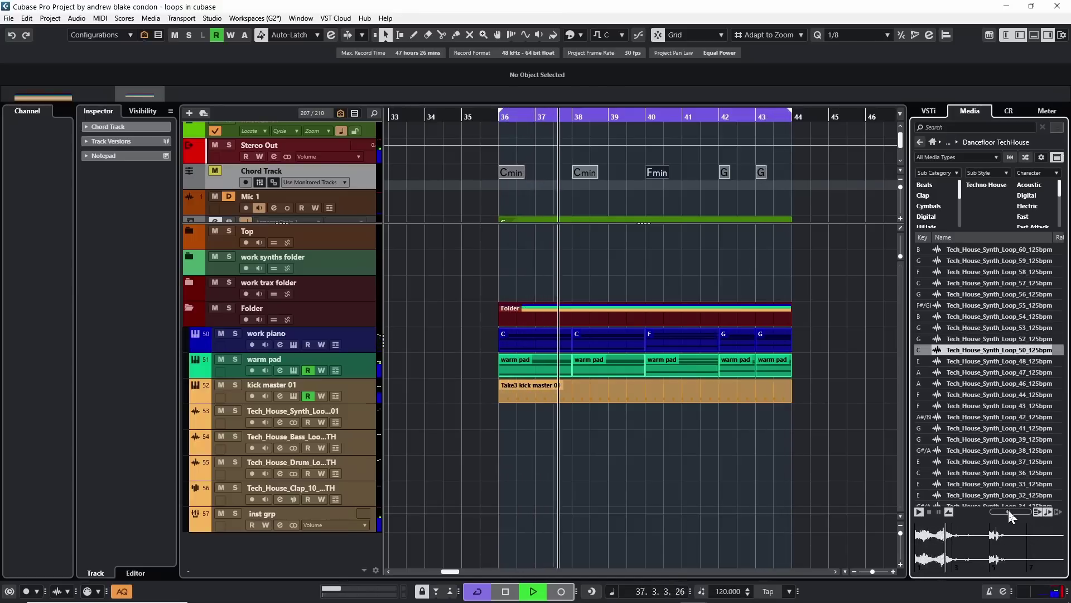
pyautogui.press('space')
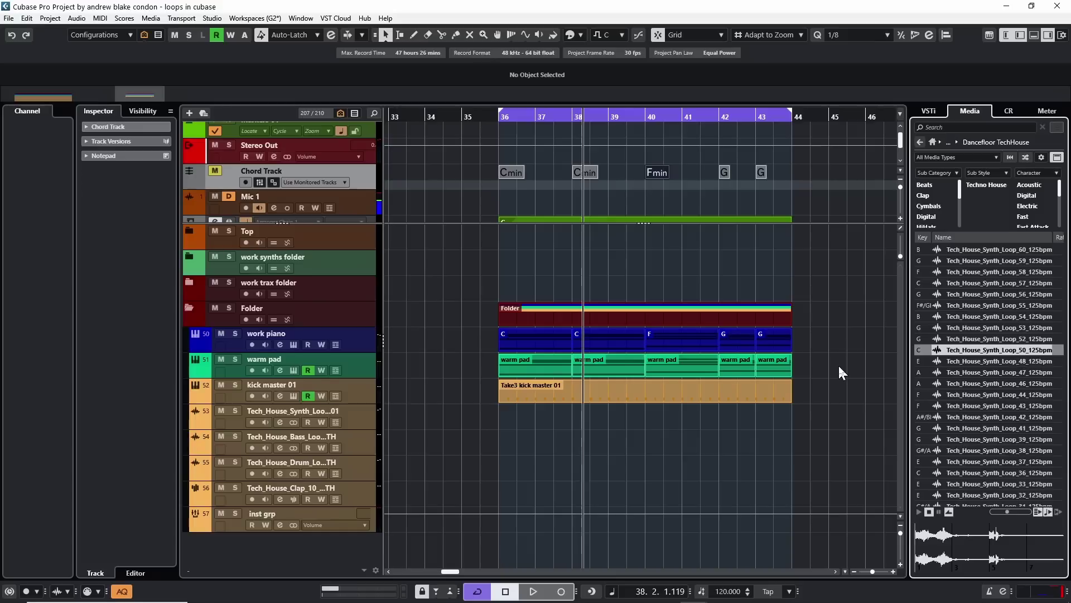
# Add Tech_House_Synth_Loop_50_125bpm on a new track at bar 36 and play the folder arrangement from bar 17
pyautogui.moveTo(999, 350); pyautogui.dragTo(495, 542)
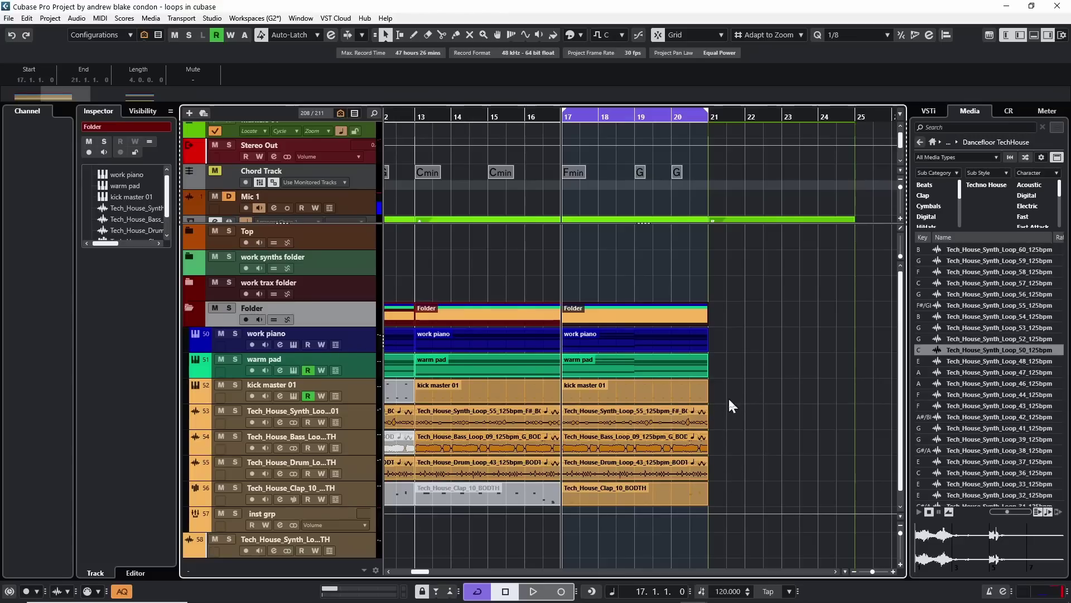
pyautogui.press('space')
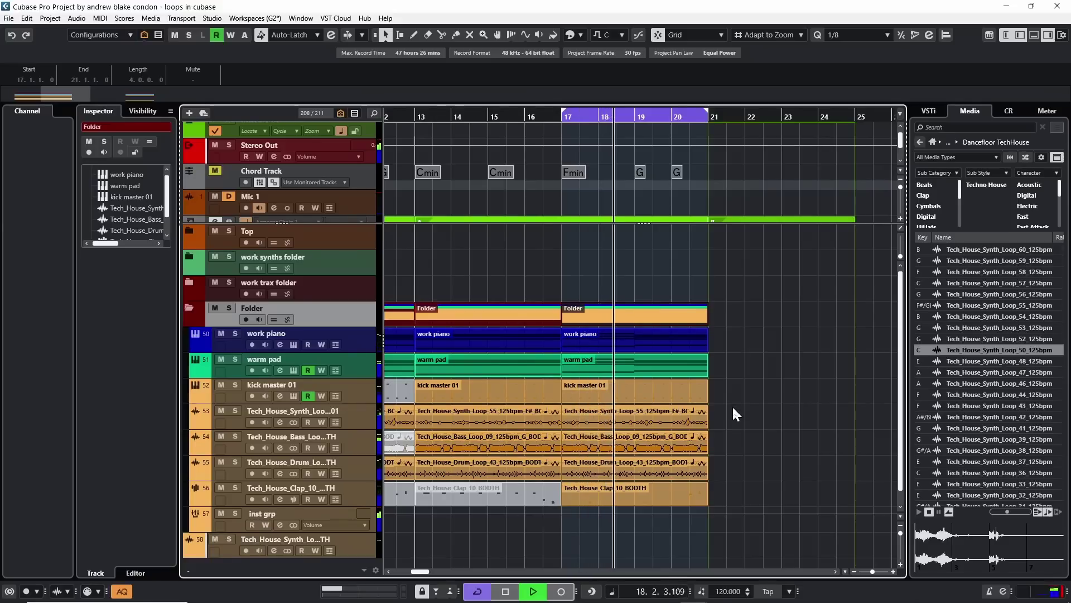
pyautogui.press('space')
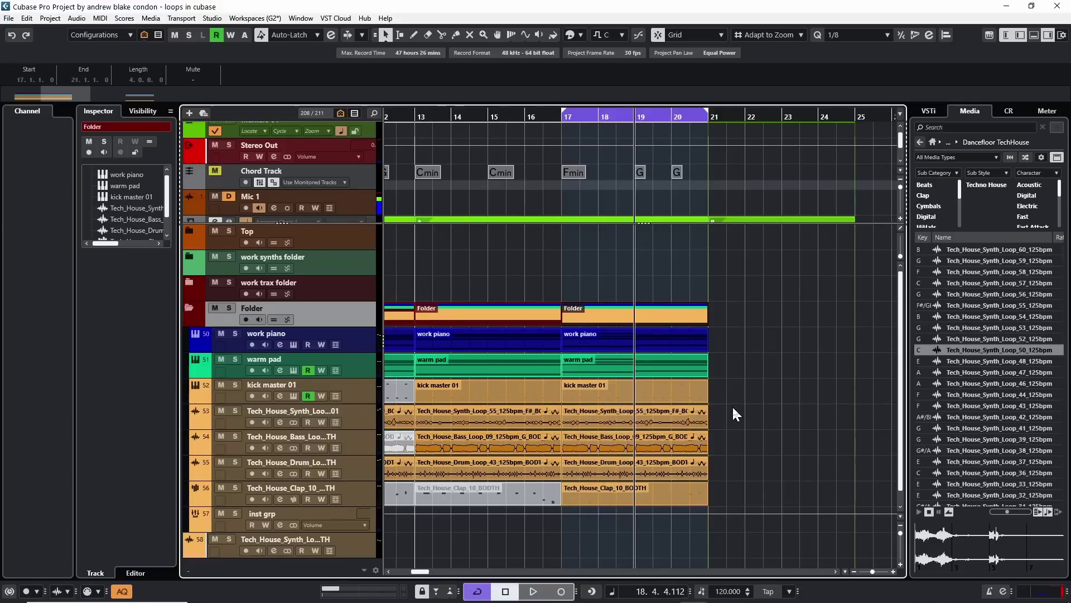
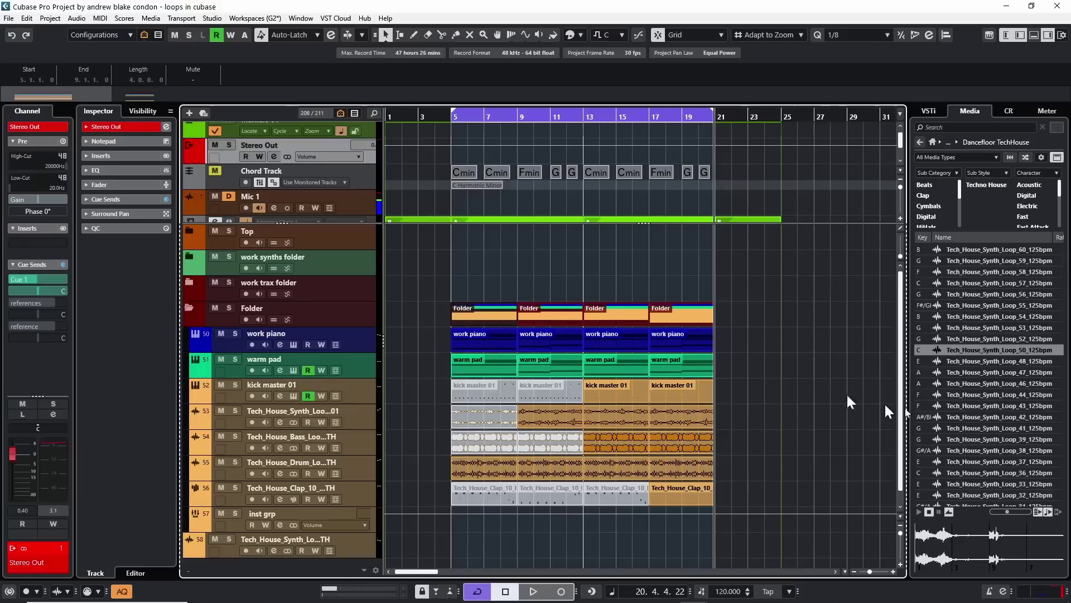
# Browse the Dancefloor TechHouse library through its kick, impact, hi-hat, drum loop and drumfill samples
pyautogui.scroll(-10, 1021, 451)
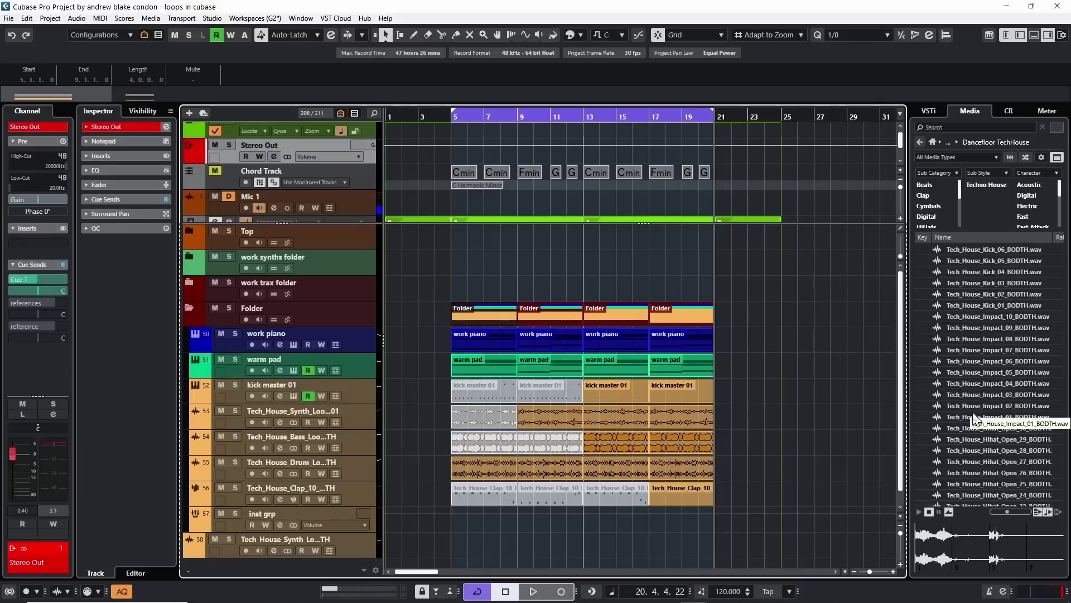
pyautogui.scroll(-7, 985, 422)
pyautogui.scroll(-15, 985, 421)
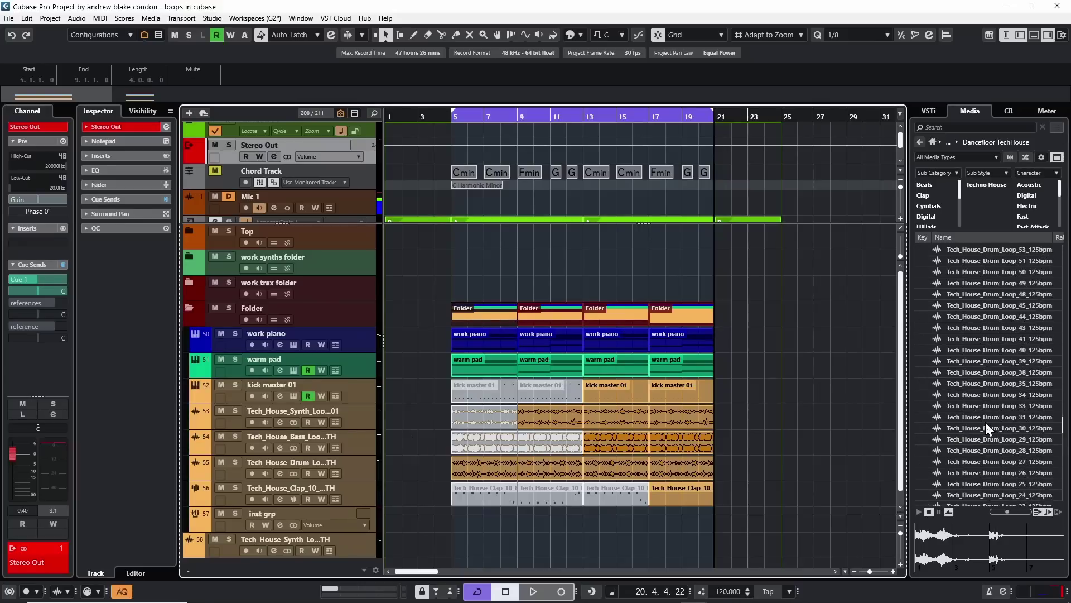
pyautogui.scroll(10, 986, 422)
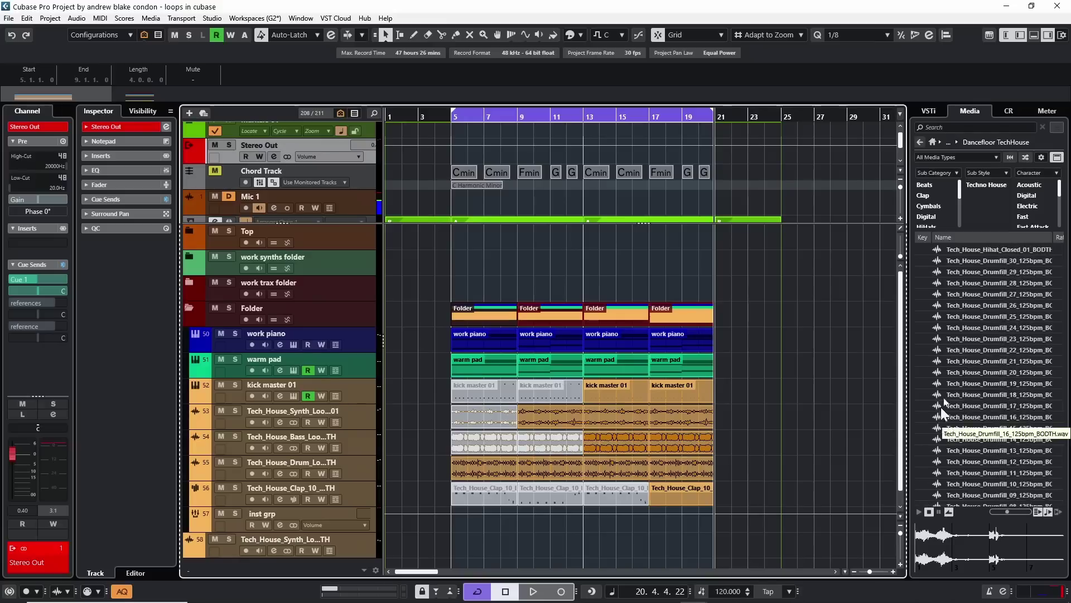
# Select the warm pad track and play the full arrangement from bar 5 to bar 21
pyautogui.click(789, 368)
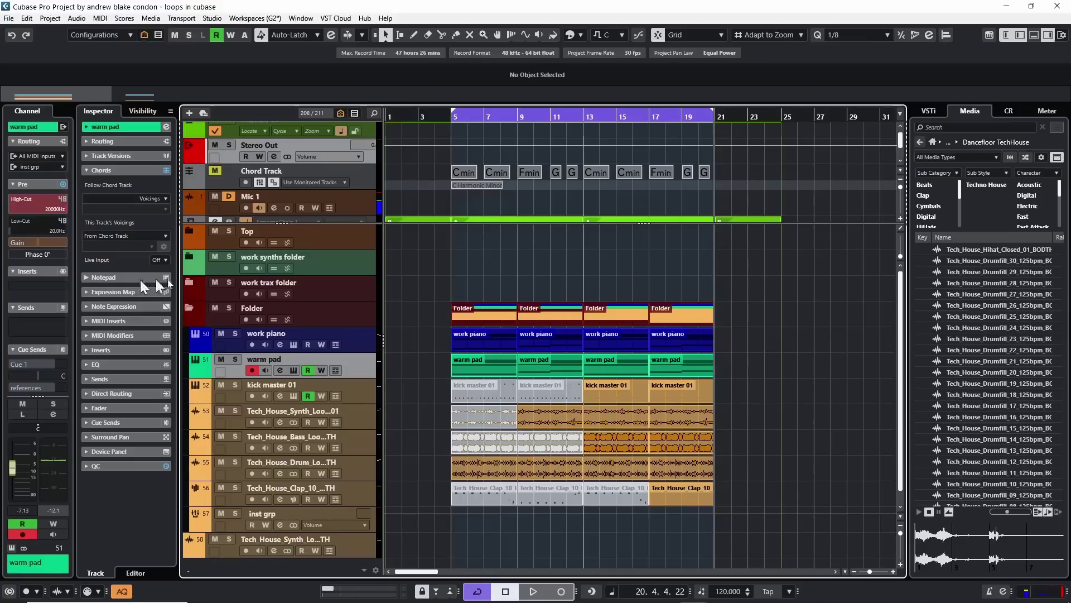
pyautogui.press('KP_1')
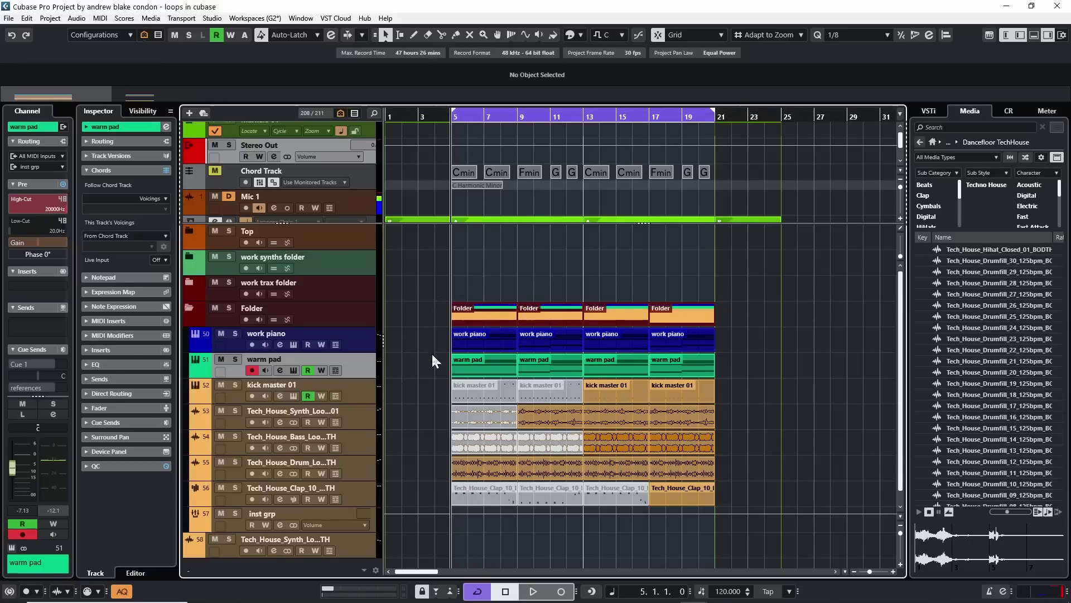
pyautogui.press('space')
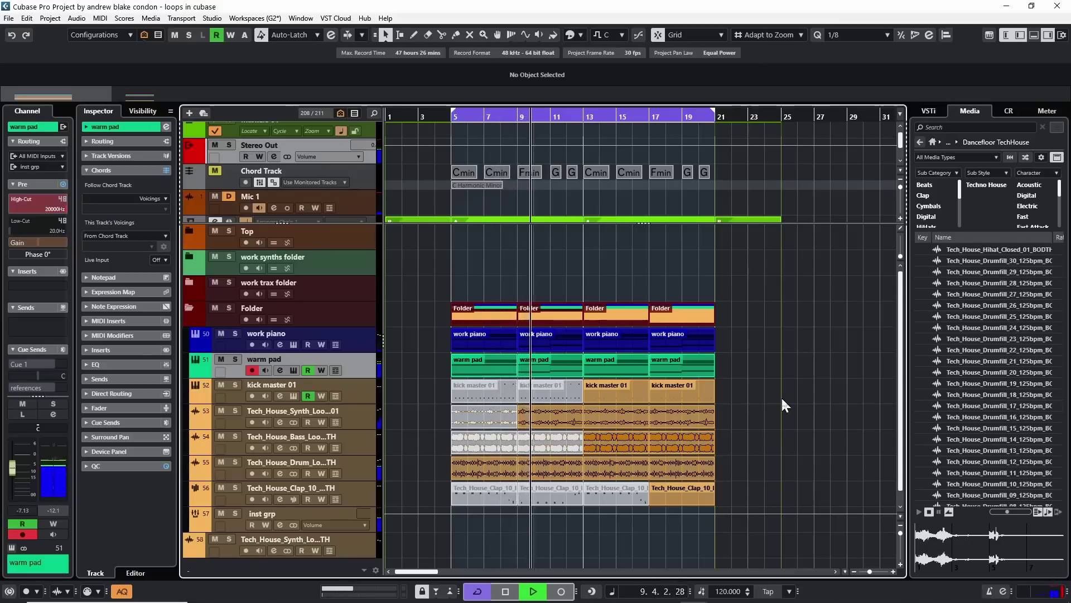
pyautogui.hotkey('shift', 'n')
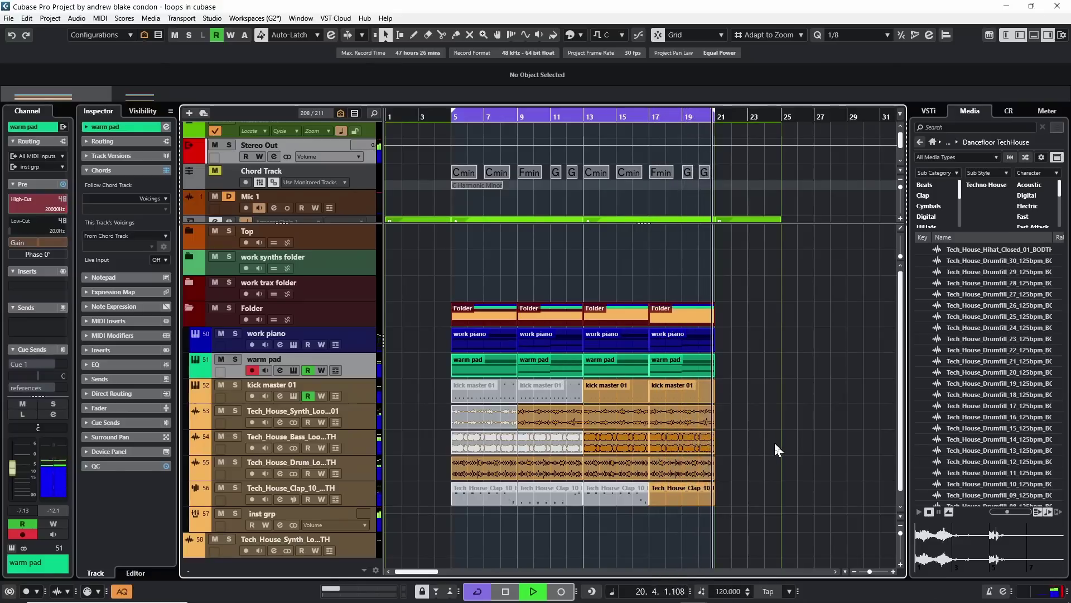
pyautogui.press('space')
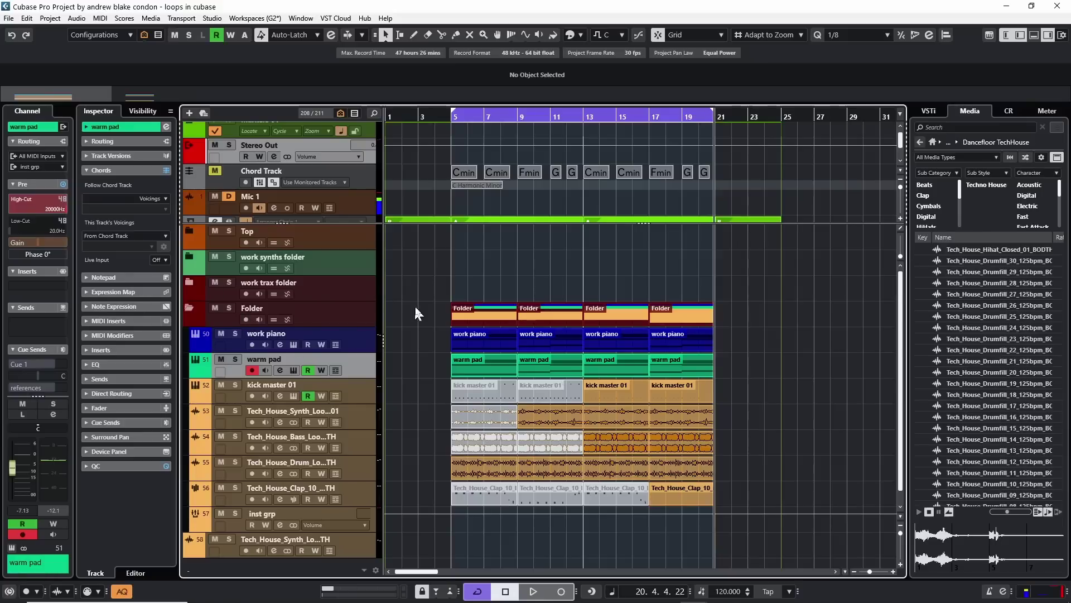